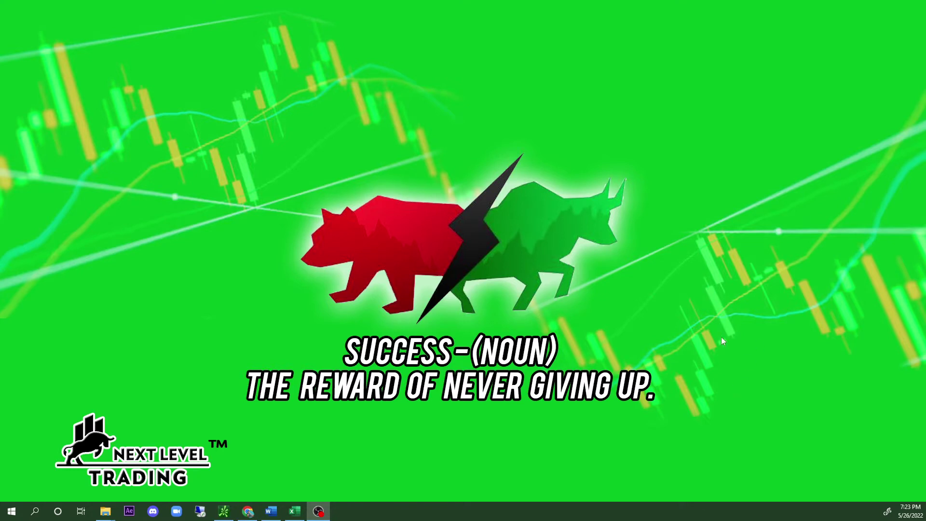
# Switch to thinkorswim and start a new watchlist named squeeze
pyautogui.click(225, 515)
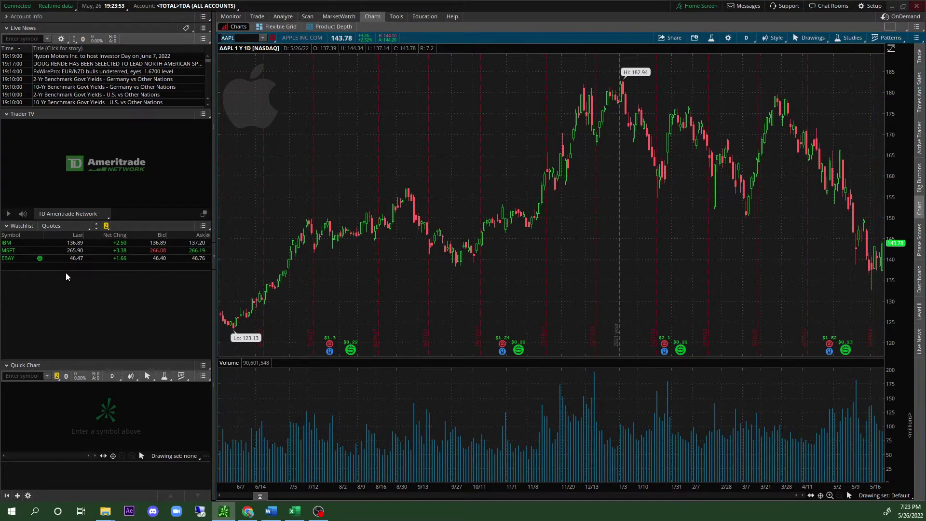
pyautogui.click(61, 228)
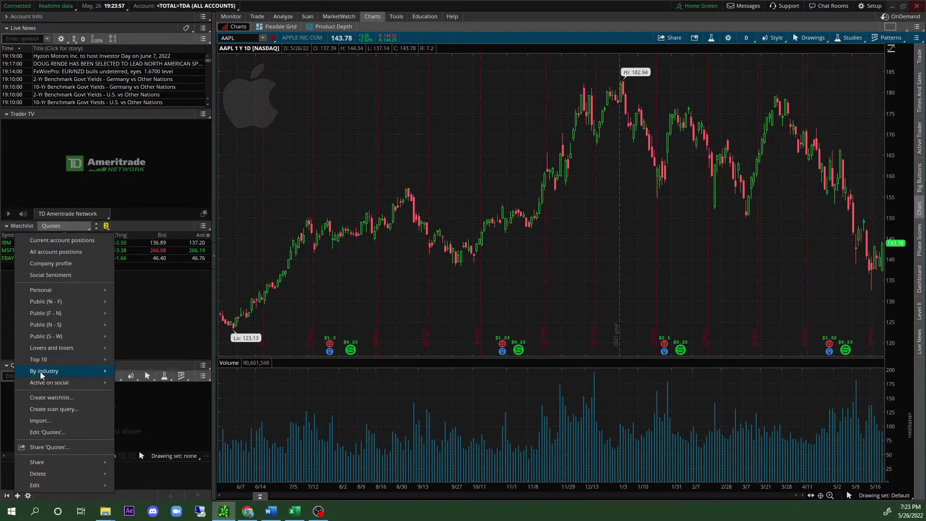
pyautogui.click(48, 398)
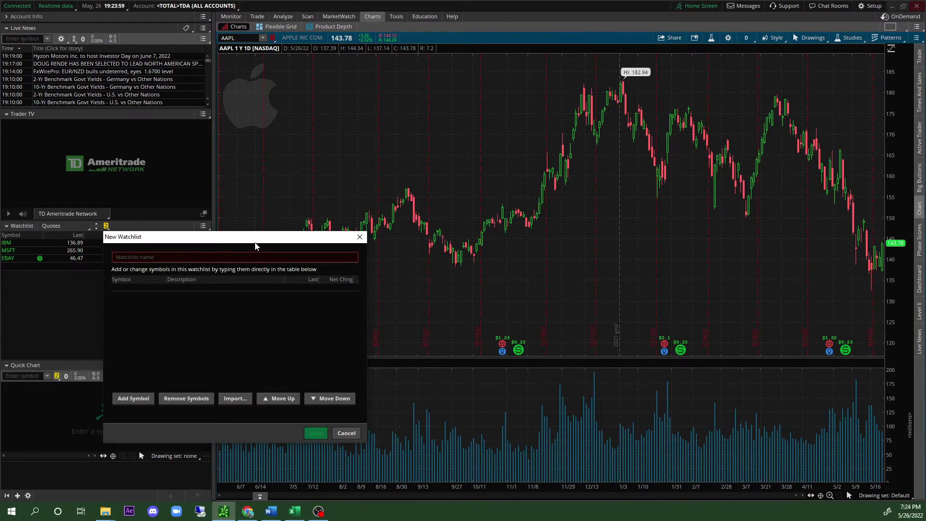
pyautogui.moveTo(254, 242); pyautogui.dragTo(296, 228)
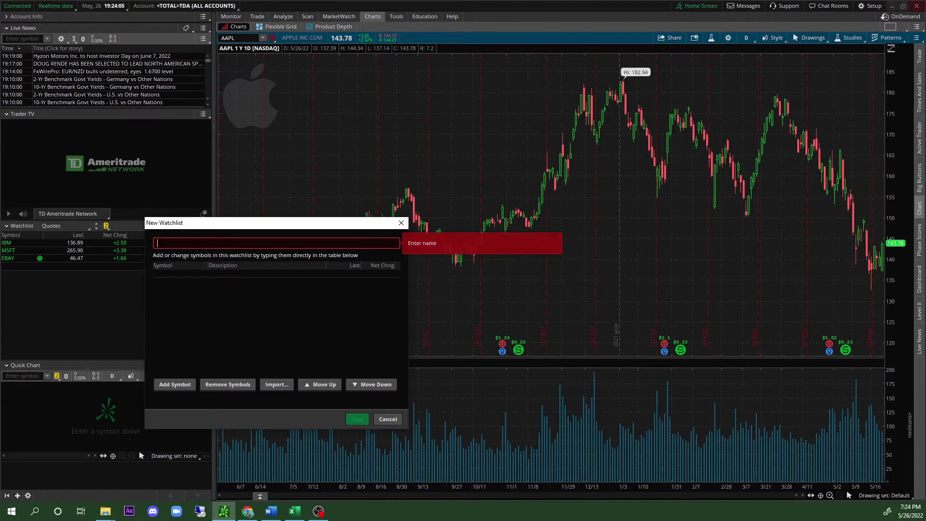
pyautogui.hotkey('alt', 'Tab')
pyautogui.hotkey('alt', 'Tab')
pyautogui.write('squeeze')
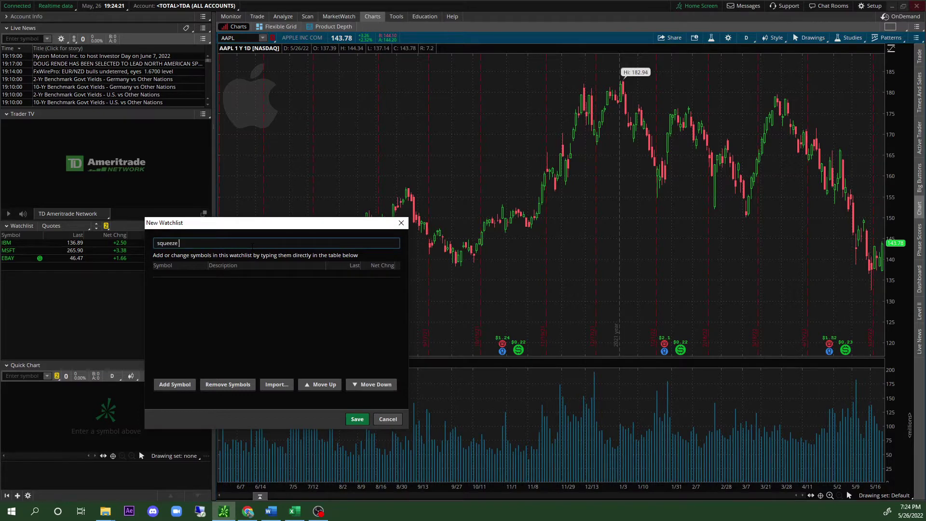
# Add the symbols AAPL, AMD, BA and AMZN to the new squeeze watchlist
pyautogui.click(176, 385)
pyautogui.write('AAPL')
pyautogui.press('Return')
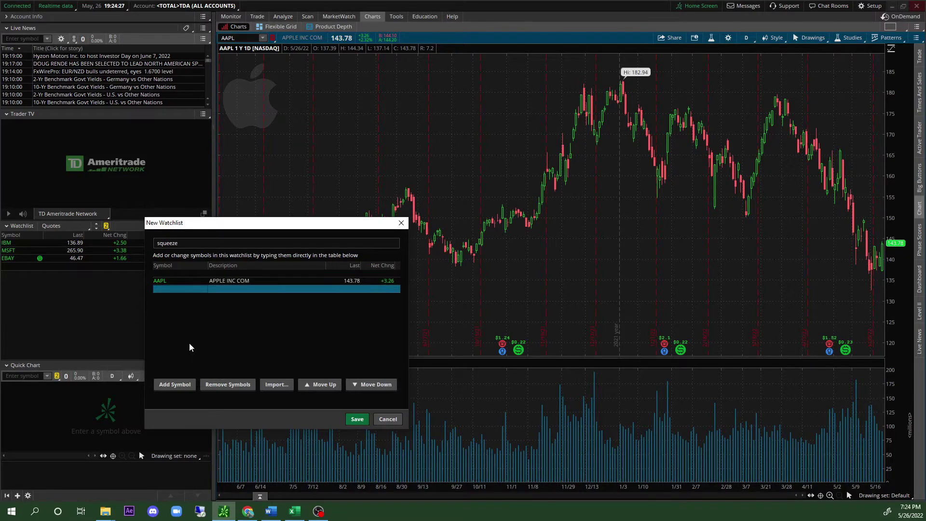
pyautogui.write('AMD')
pyautogui.press('Return')
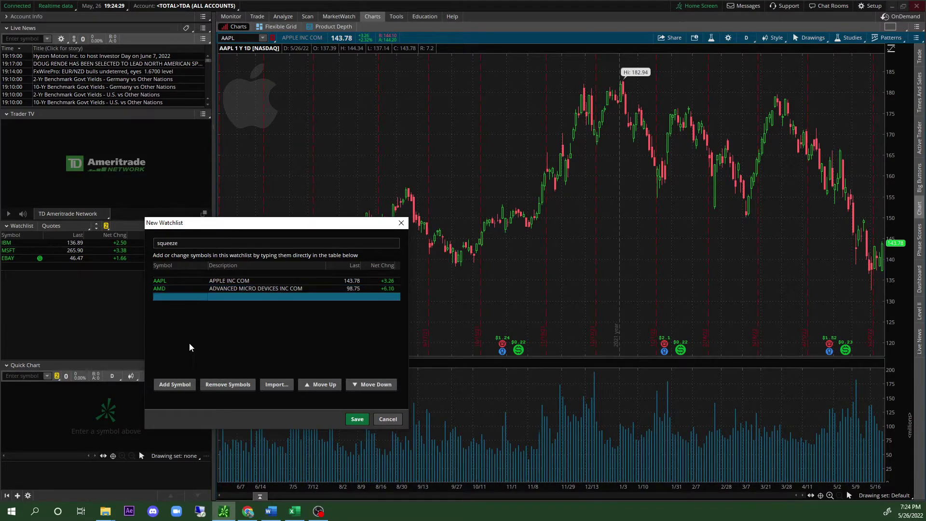
pyautogui.write('BA')
pyautogui.press('Return')
pyautogui.write('AMZN')
pyautogui.press('Return')
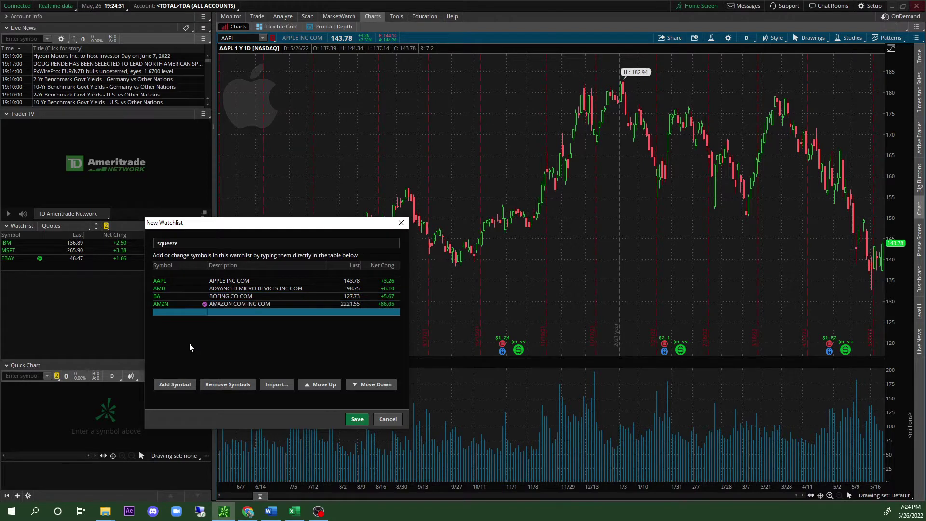
# Add MSFT, DIS and INTC to the squeeze watchlist as its next symbols
pyautogui.write('MSFT')
pyautogui.press('Return')
pyautogui.write('DIS')
pyautogui.press('Return')
pyautogui.write('INTEL')
pyautogui.press('Return')
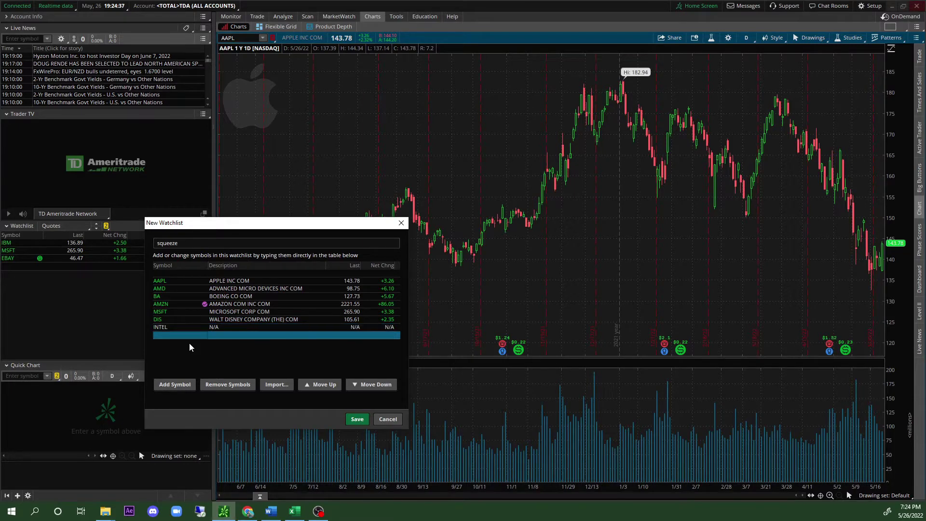
pyautogui.press('BackSpace')
pyautogui.write('INTC')
pyautogui.press('Return')
# Add SQ, DOCU, ROKU and NFLX to the squeeze watchlist and save it
pyautogui.write('SQ')
pyautogui.press('Return')
pyautogui.write('DOCU')
pyautogui.press('Return')
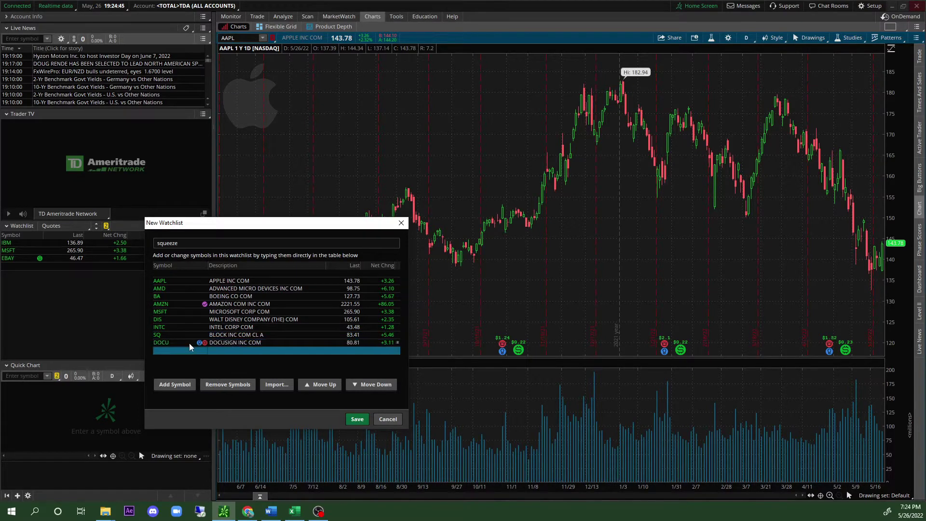
pyautogui.write('ROKU')
pyautogui.press('Return')
pyautogui.write('NFLX')
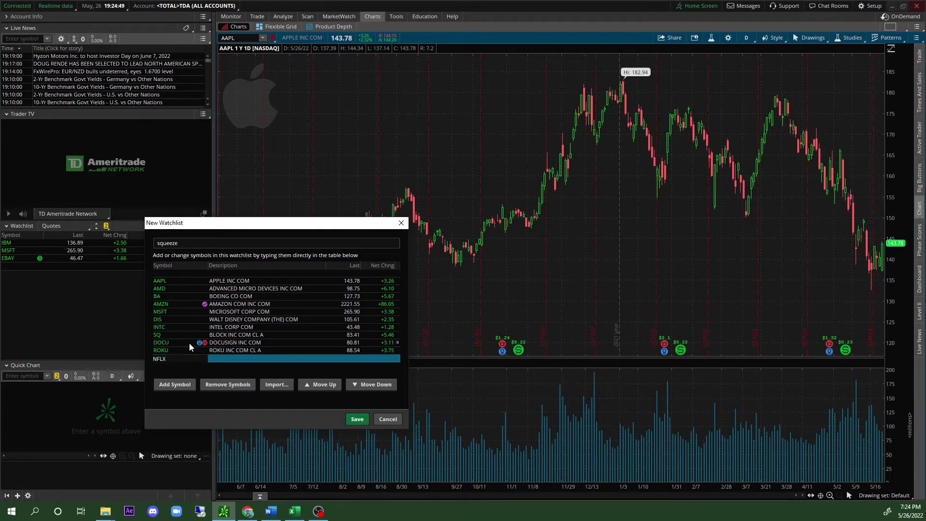
pyautogui.press('Return')
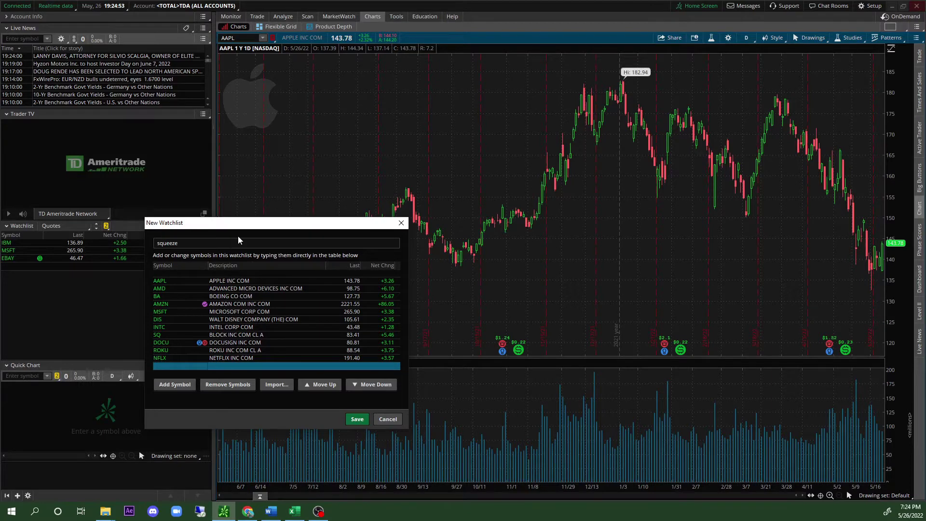
pyautogui.click(356, 421)
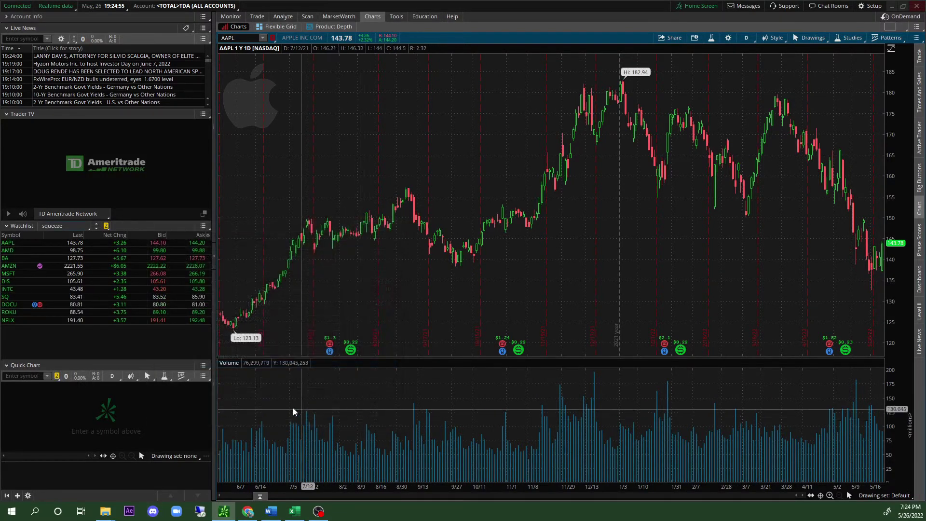
# Show the personal watchlist named default in the Watchlist gadget
pyautogui.click(72, 228)
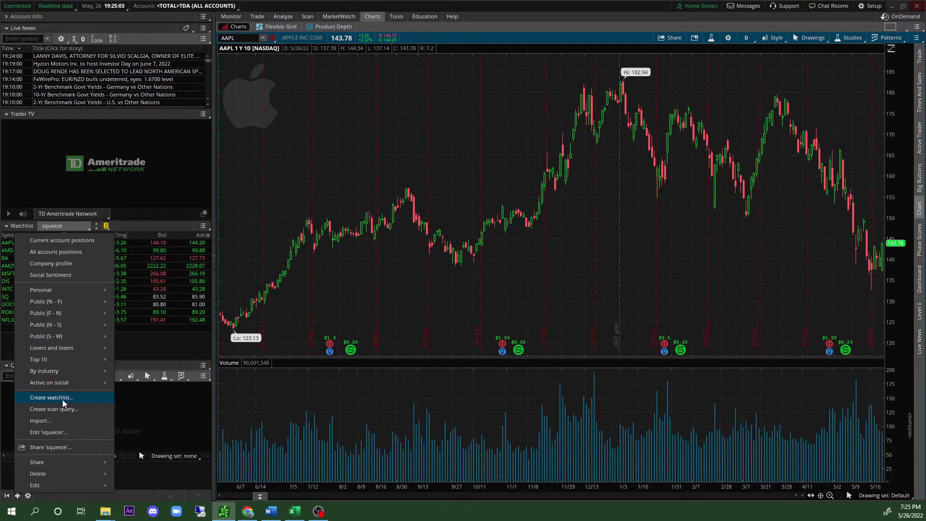
pyautogui.moveTo(84, 290)
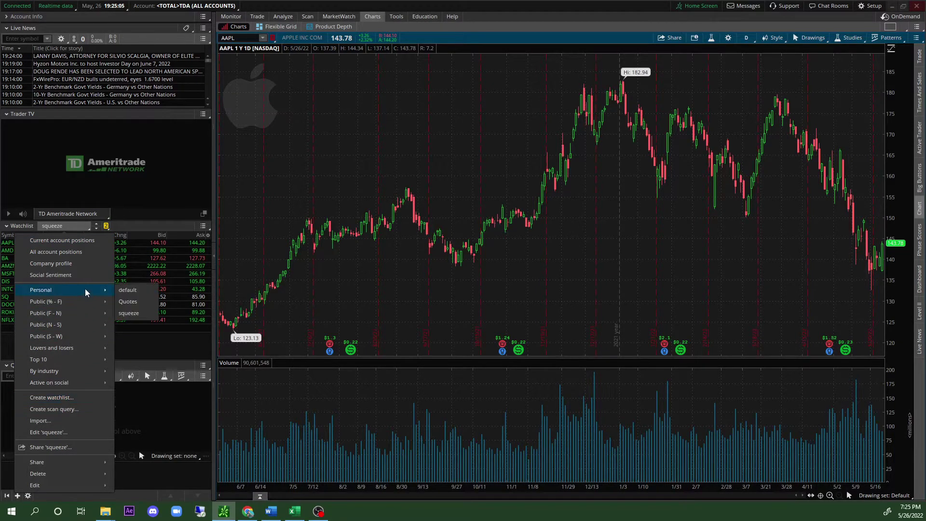
pyautogui.click(124, 290)
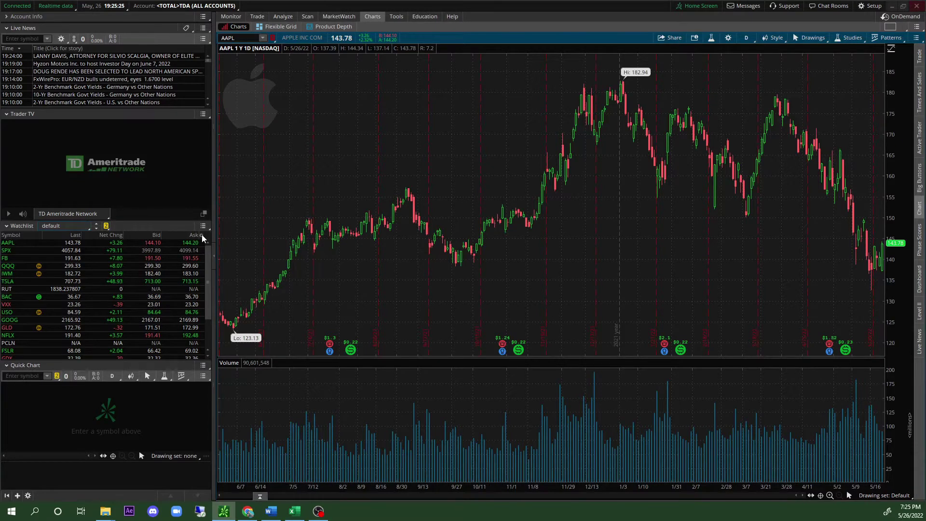
# Look up CUSTOM among the available watchlist columns and open the Custom 5 column's formula for editing
pyautogui.rightClick(201, 235)
pyautogui.click(216, 245)
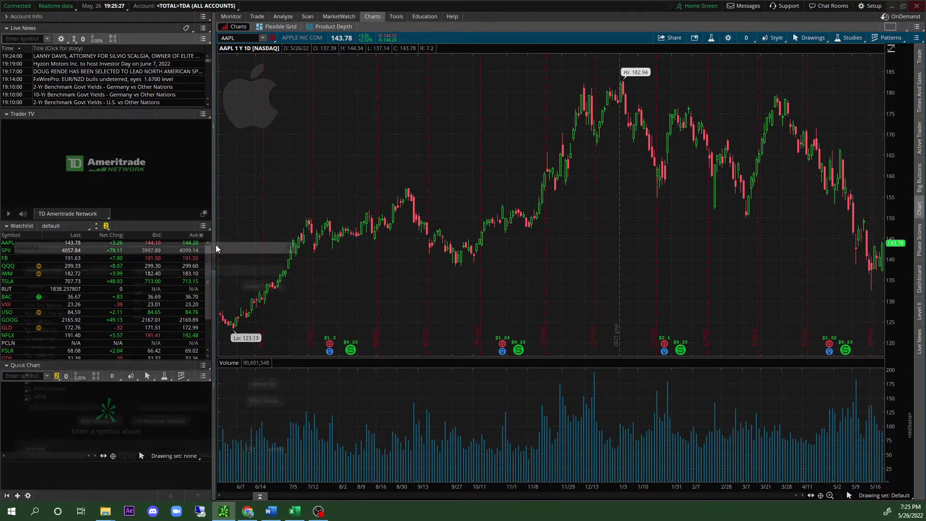
pyautogui.moveTo(216, 245); pyautogui.dragTo(297, 193)
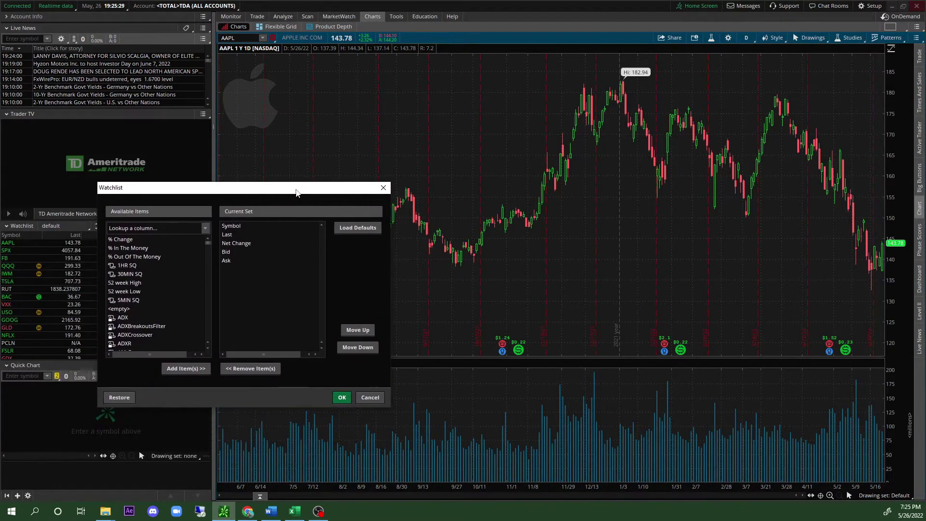
pyautogui.click(196, 229)
pyautogui.write('CUSTOM')
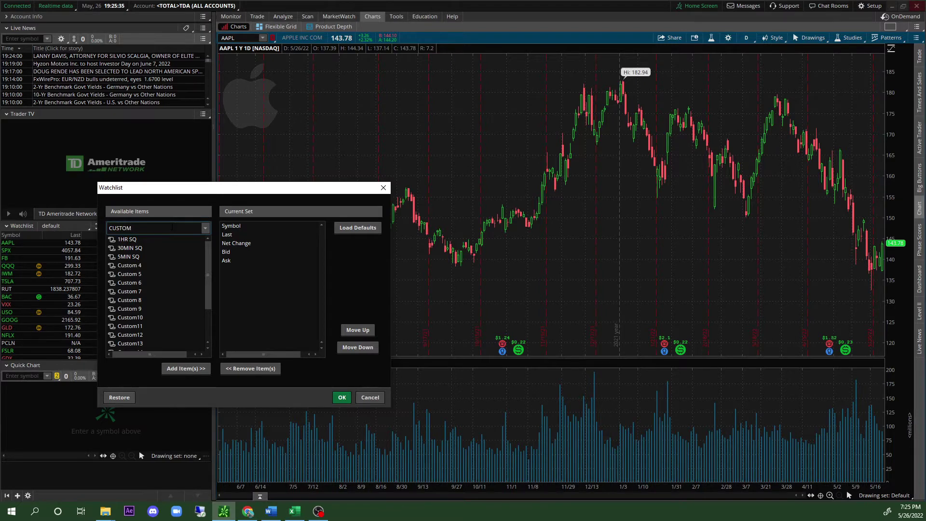
pyautogui.scroll(-3, 154, 309)
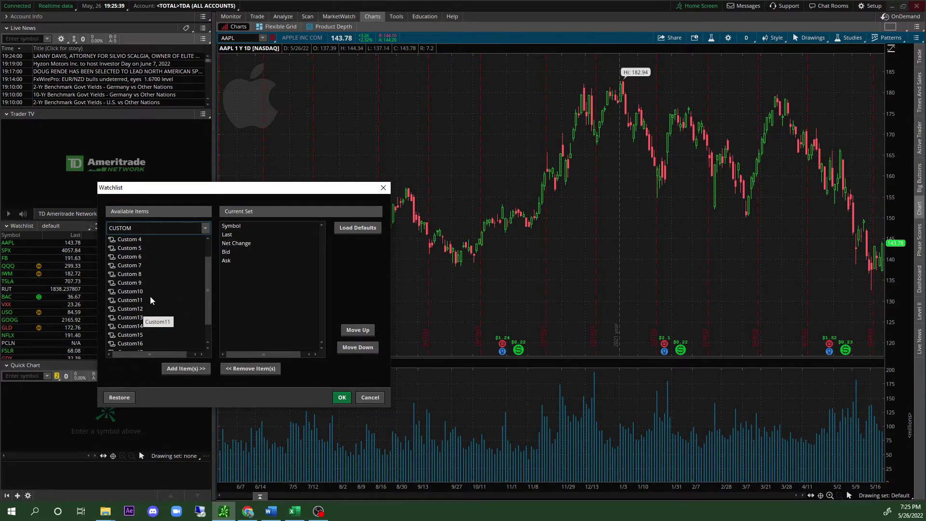
pyautogui.click(127, 249)
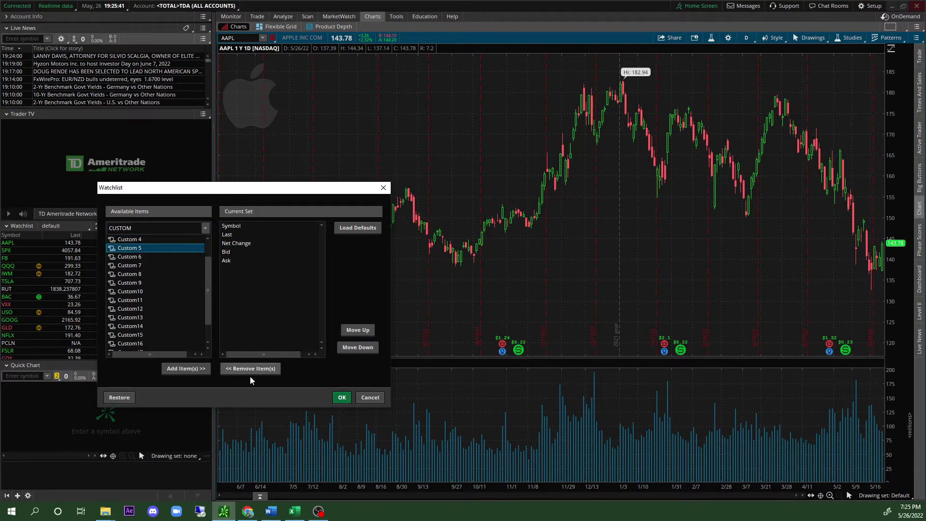
pyautogui.doubleClick(139, 249)
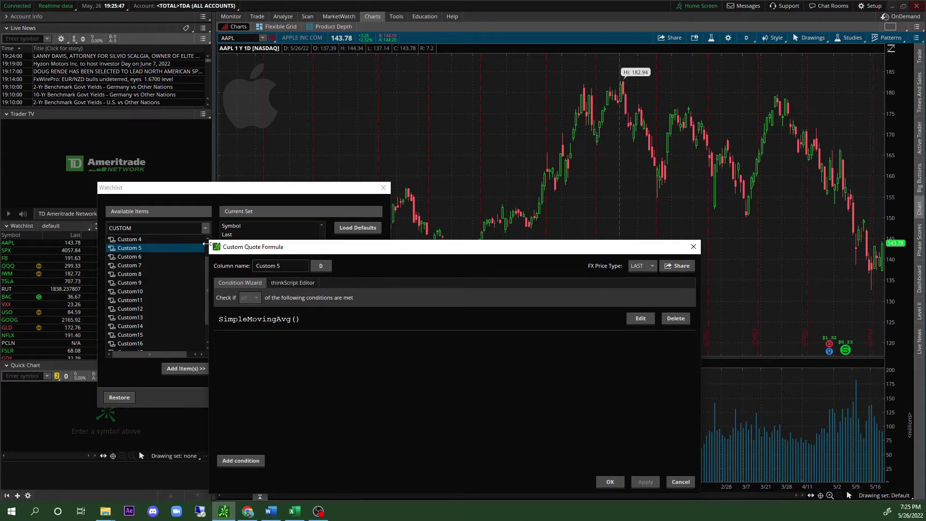
# Replace the SimpleMovingAvg() code of Custom 5 with the squeeze thinkScript copied from the Word document
pyautogui.click(288, 283)
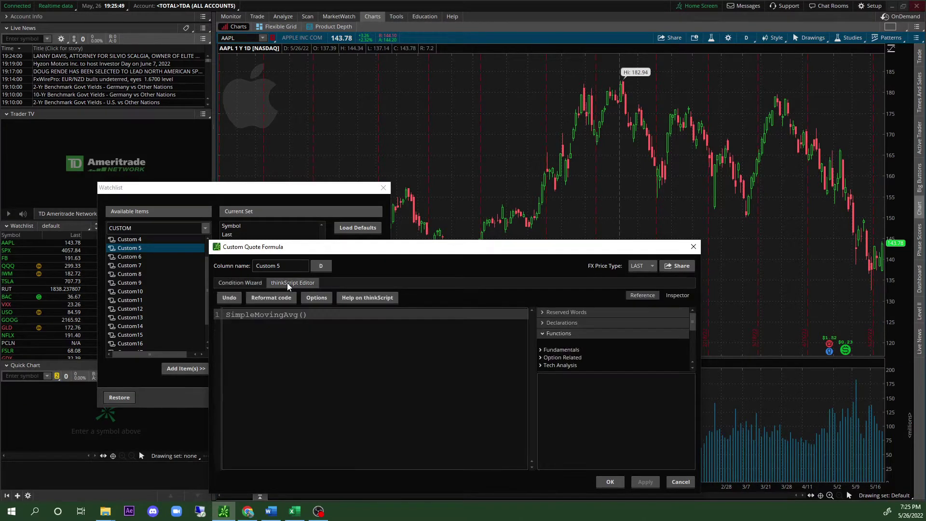
pyautogui.hotkey('alt', 'Tab')
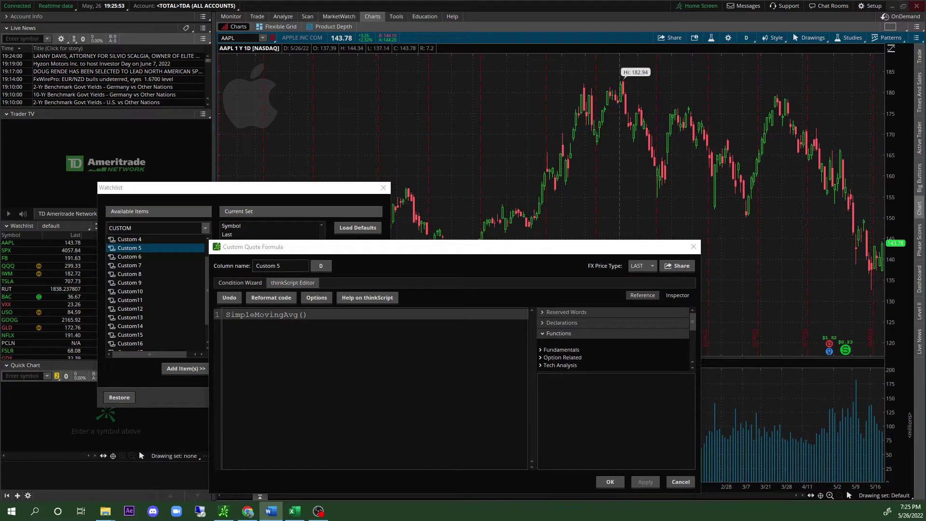
pyautogui.hotkey('alt', 'Tab')
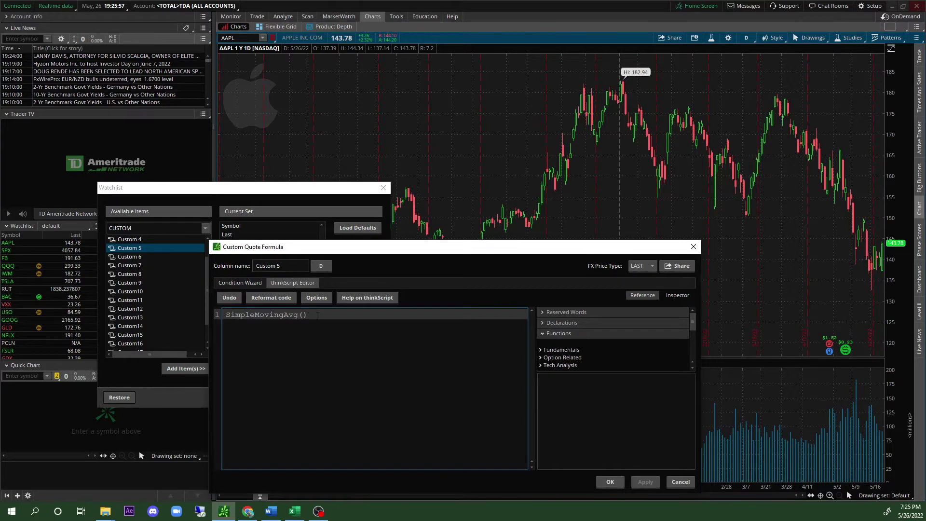
pyautogui.moveTo(318, 314); pyautogui.dragTo(223, 315)
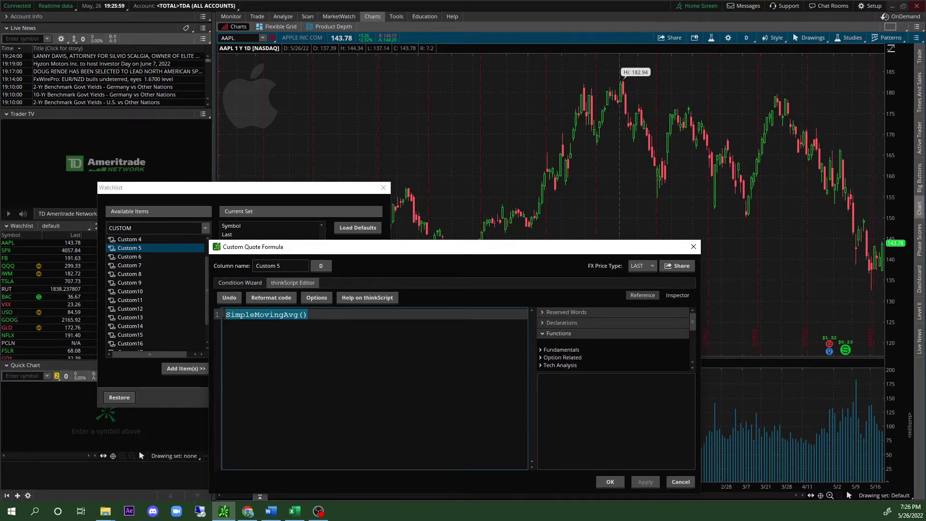
pyautogui.hotkey('ctrl', 'v')
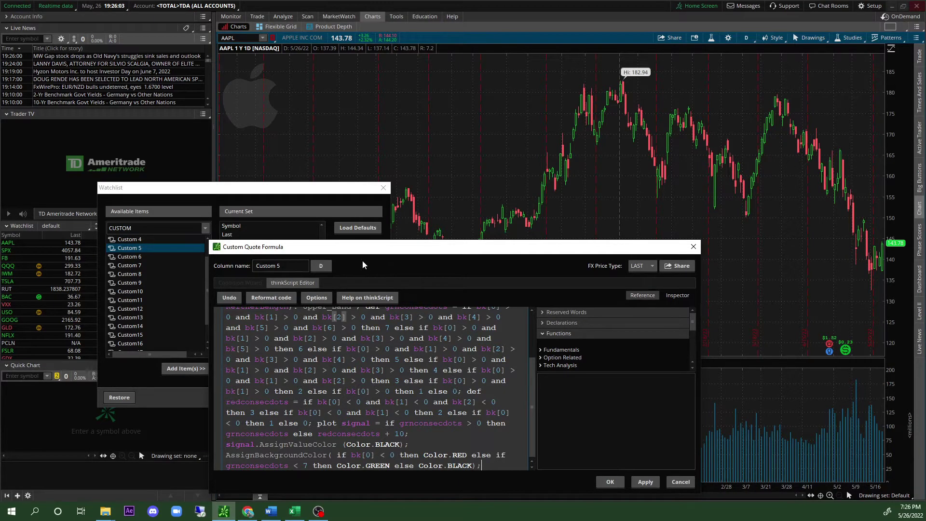
# Name the custom column 5MIN SQ, set its aggregation period to 5 Min, and apply the formula
pyautogui.moveTo(368, 252); pyautogui.dragTo(382, 219)
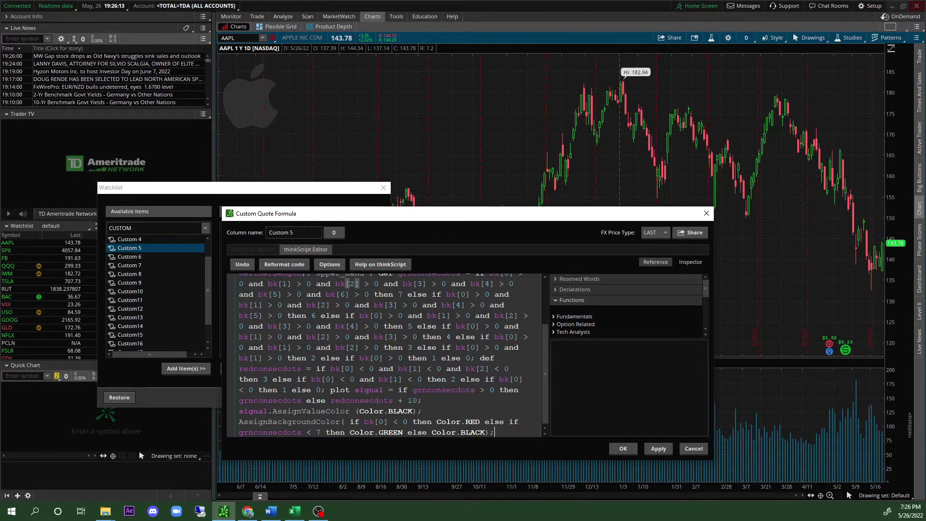
pyautogui.hotkey('shift', 'Tab')
pyautogui.write('5MIN SQ')
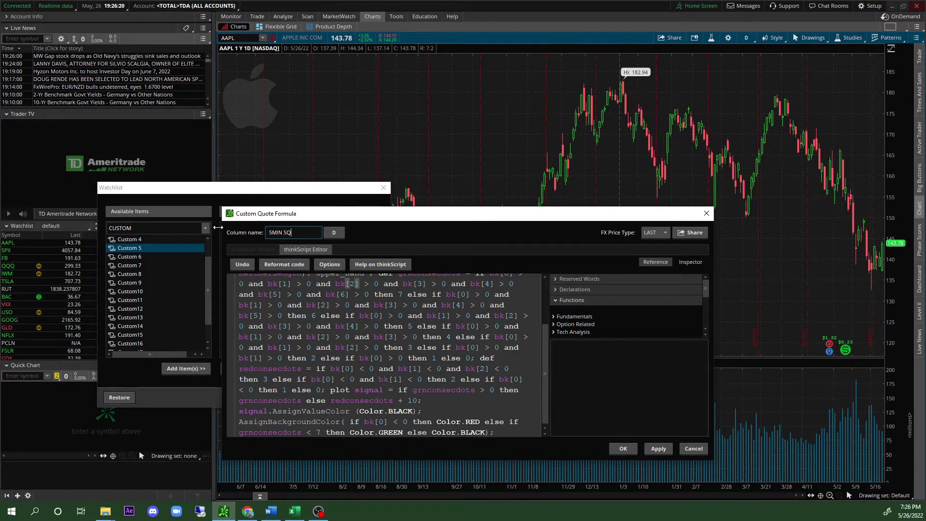
pyautogui.click(336, 233)
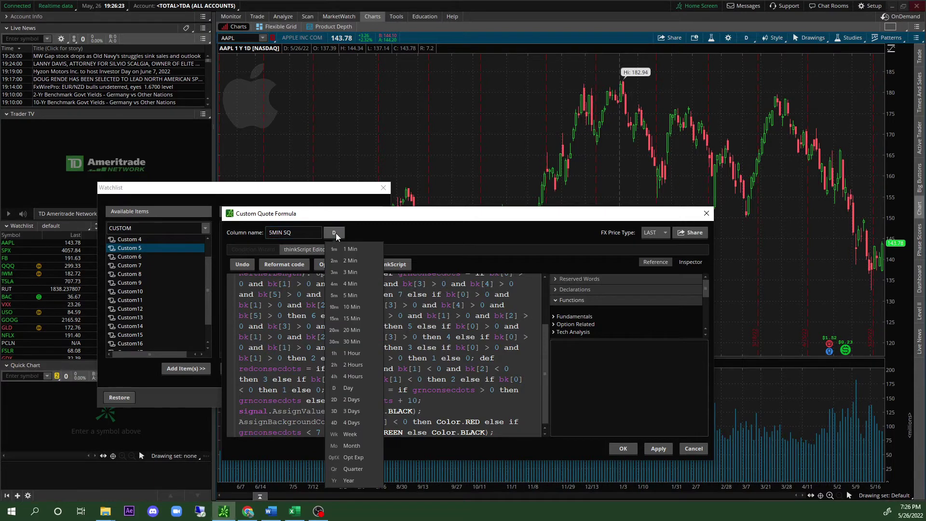
pyautogui.click(360, 296)
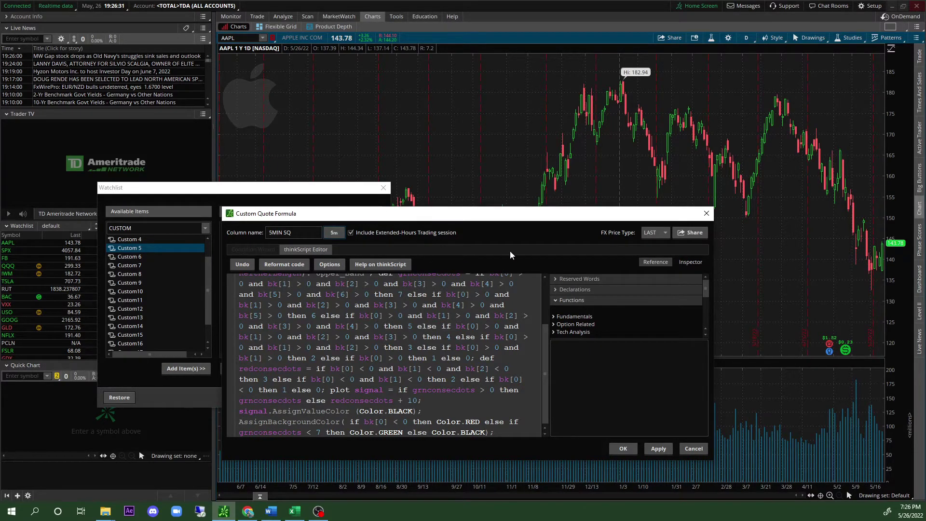
pyautogui.click(660, 448)
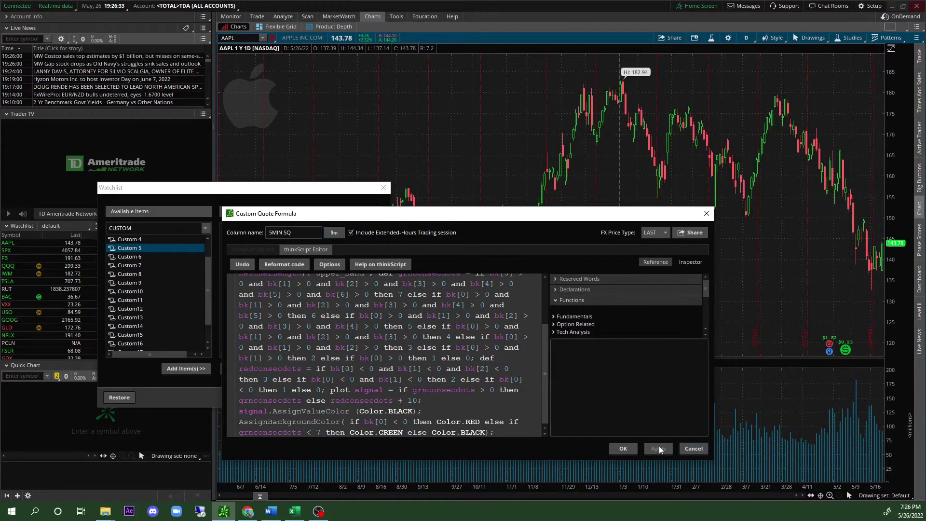
pyautogui.click(623, 449)
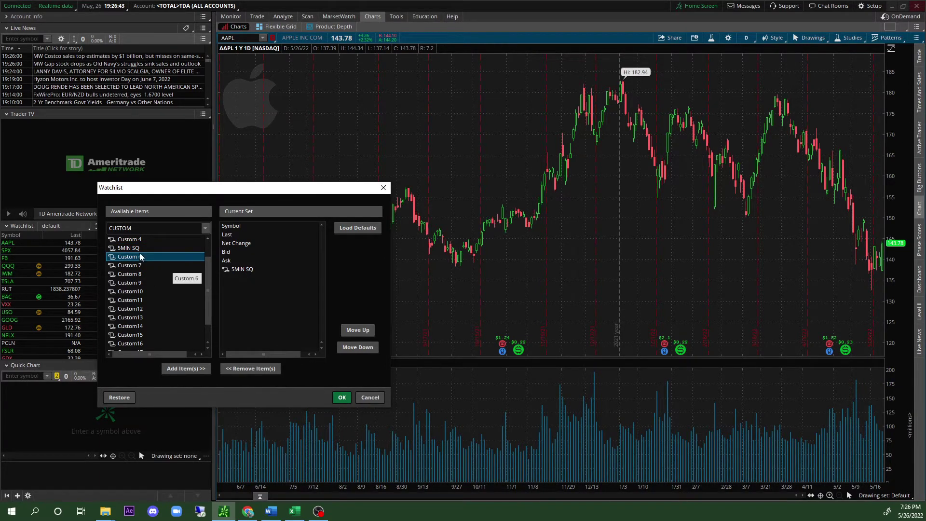
# Open the Custom 6 column's formula, name it 10M SQ, and set its aggregation period to 10 Min
pyautogui.doubleClick(125, 257)
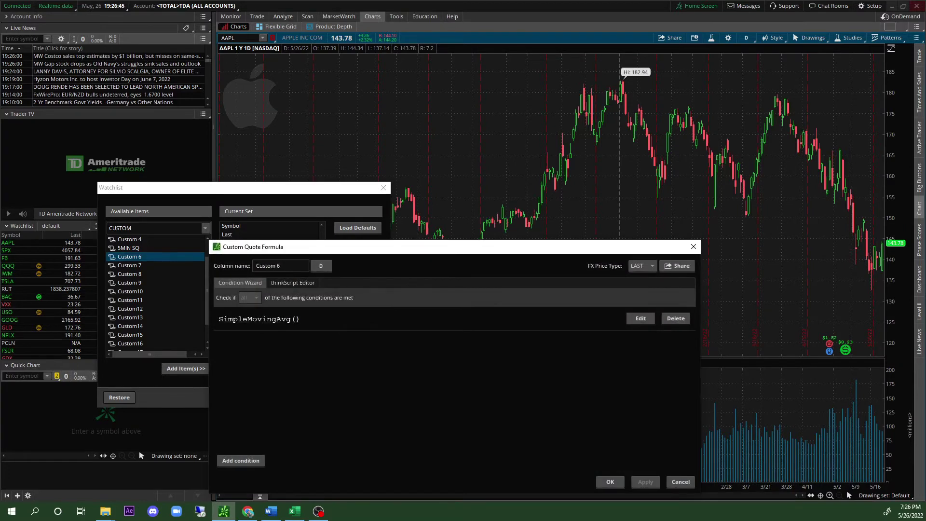
pyautogui.write('10MIN')
pyautogui.press('BackSpace')
pyautogui.press('BackSpace')
pyautogui.write('SQ')
pyautogui.click(323, 268)
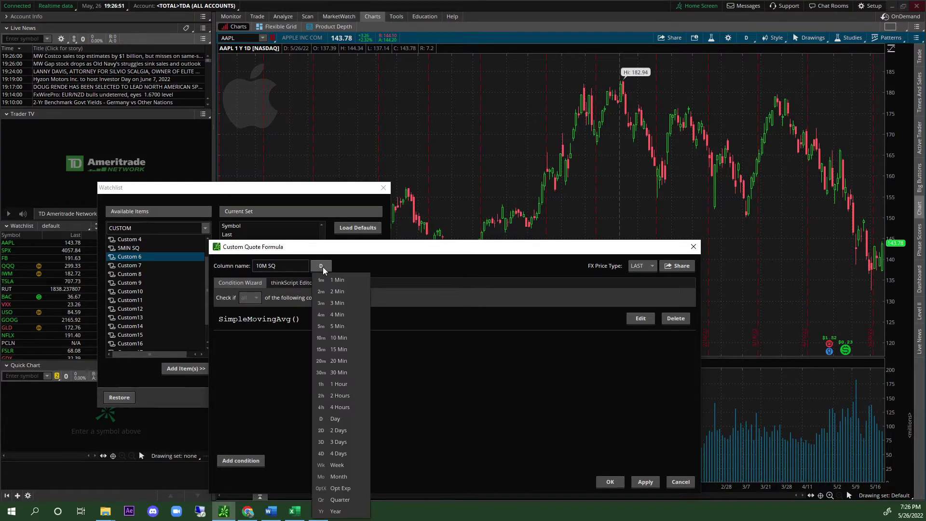
pyautogui.click(340, 340)
# Replace the SimpleMovingAvg() code of 10M SQ with the copied squeeze thinkScript and apply the formula
pyautogui.click(296, 285)
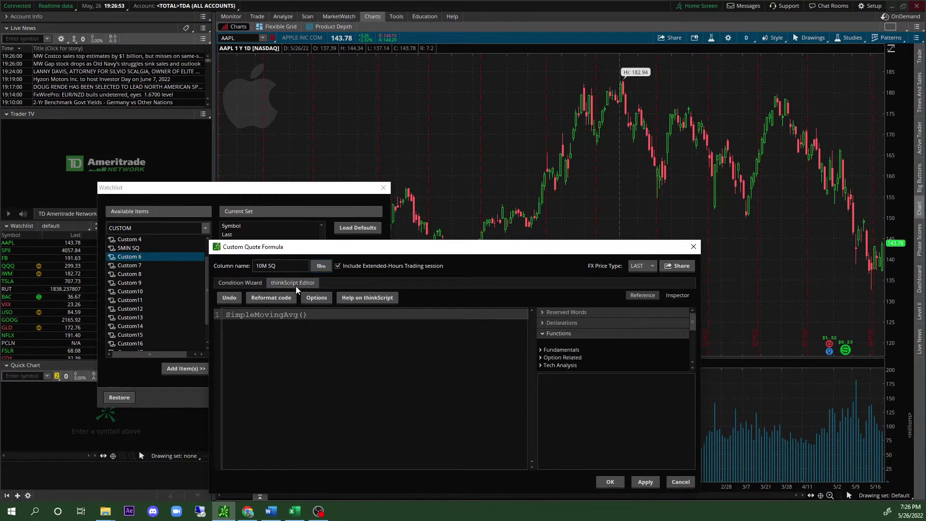
pyautogui.moveTo(309, 314); pyautogui.dragTo(215, 311)
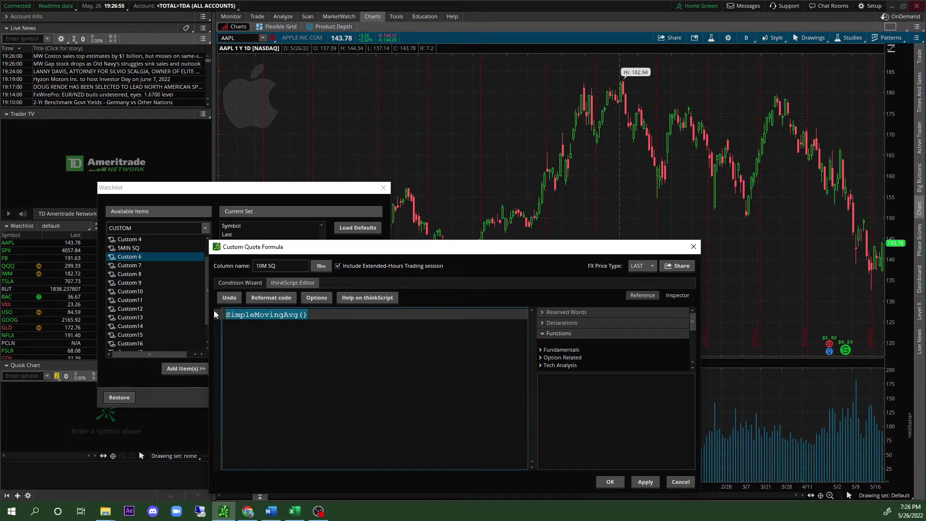
pyautogui.hotkey('ctrl', 'v')
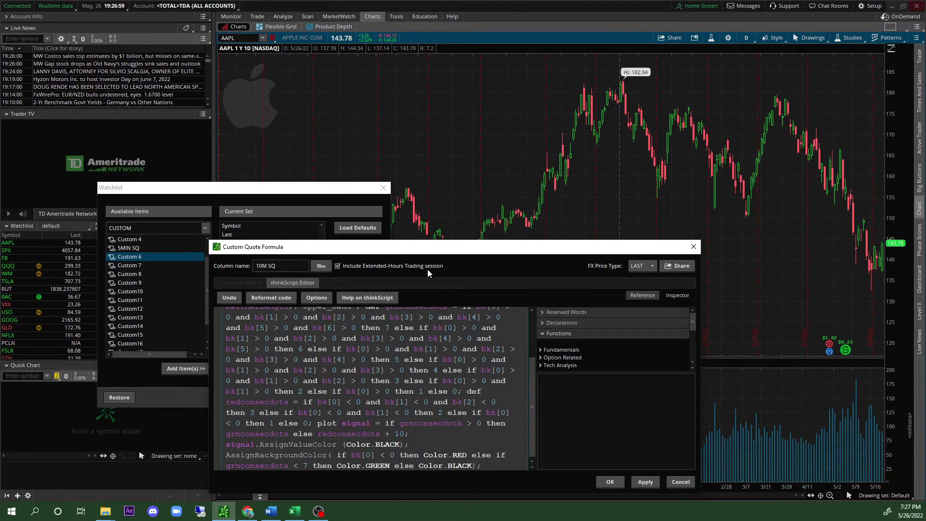
pyautogui.click(637, 482)
pyautogui.click(604, 482)
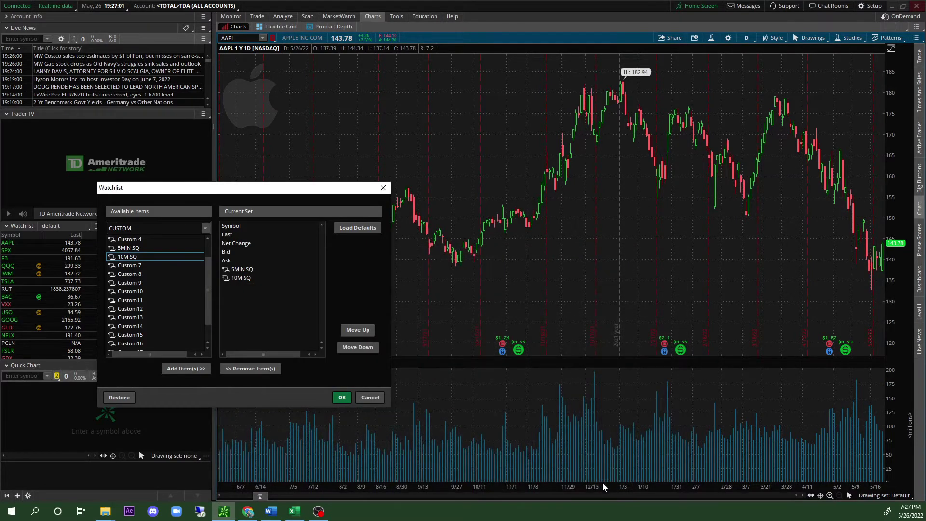
# Open the Custom 7 column's formula, name it 30M SQ, and set its aggregation period to 30 Min
pyautogui.doubleClick(134, 267)
pyautogui.tripleClick(298, 269)
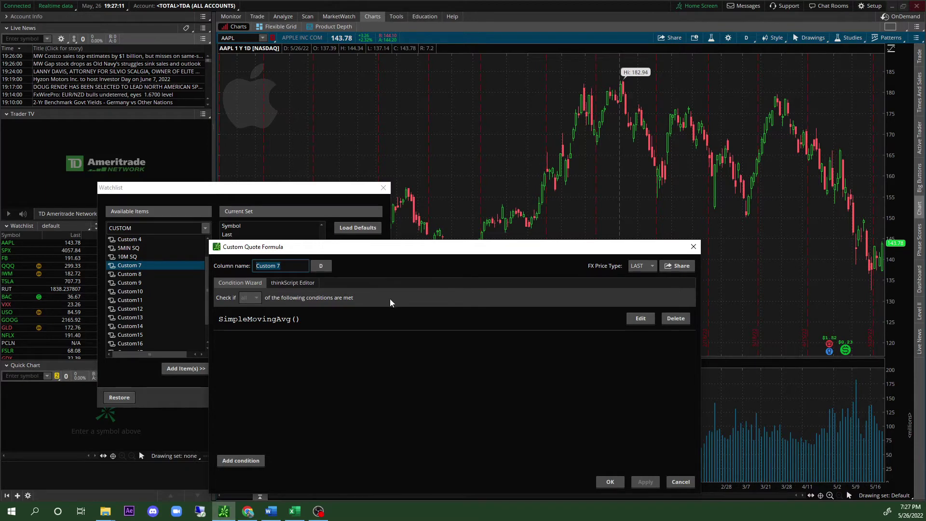
pyautogui.write('30M SQ')
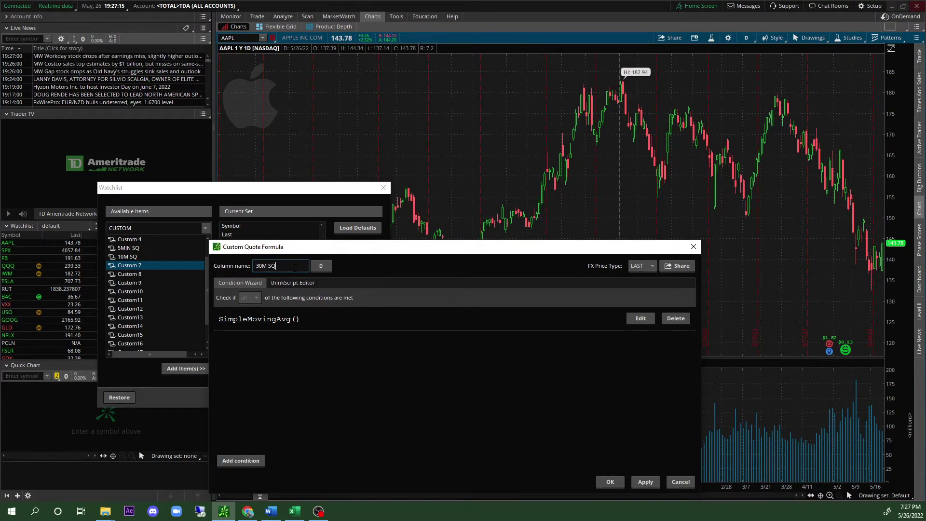
pyautogui.click(320, 266)
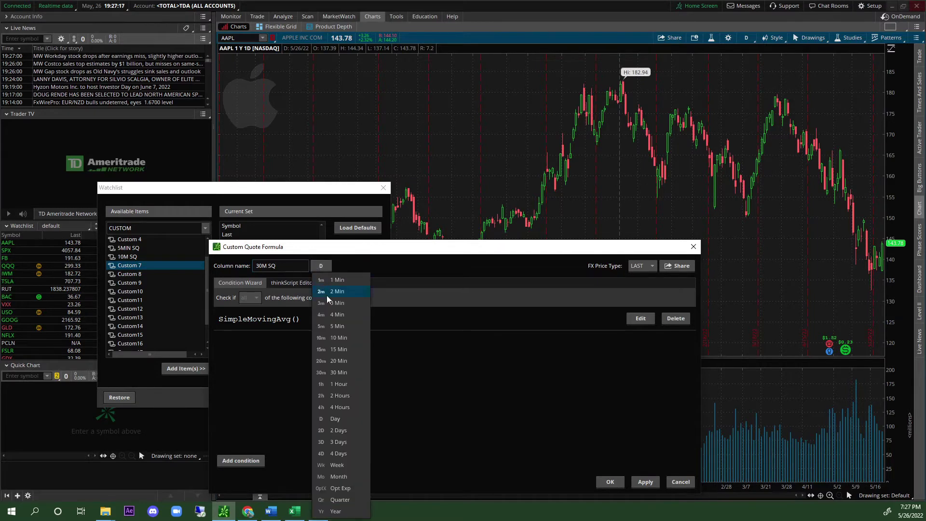
pyautogui.click(344, 376)
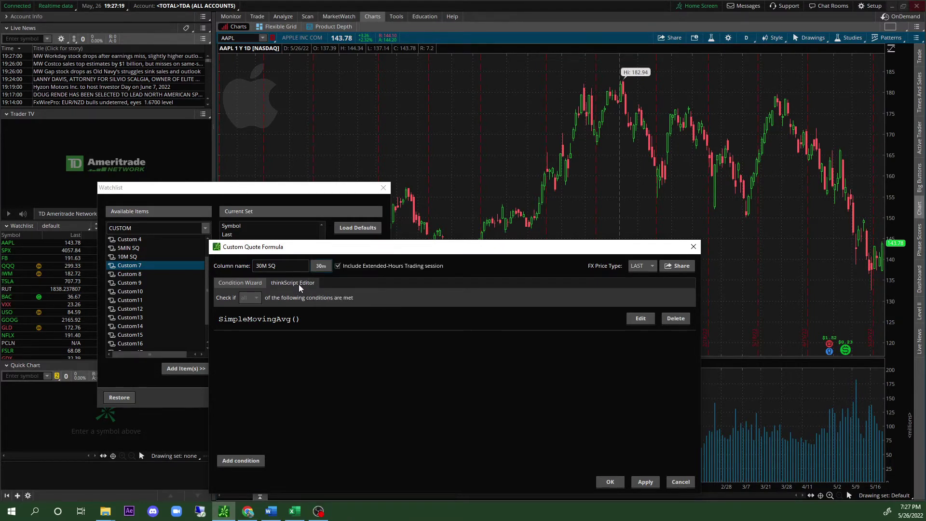
# Replace the SimpleMovingAvg() code of 30M SQ with the copied squeeze thinkScript and save the watchlist's column set
pyautogui.click(299, 285)
pyautogui.moveTo(310, 314); pyautogui.dragTo(179, 306)
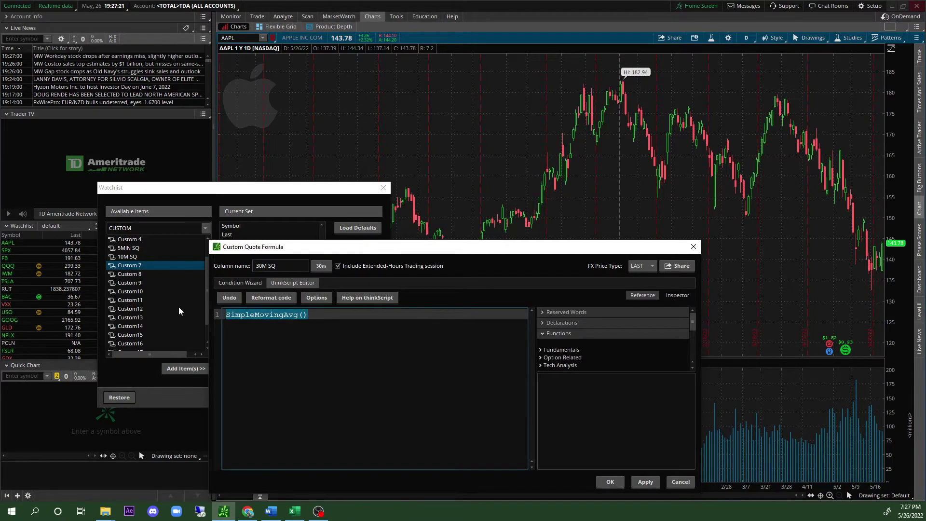
pyautogui.hotkey('ctrl', 'v')
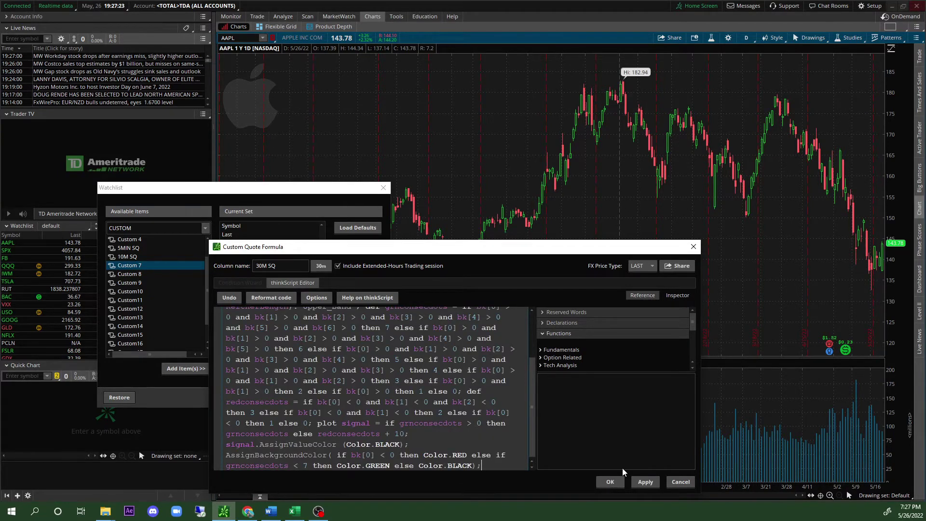
pyautogui.click(609, 481)
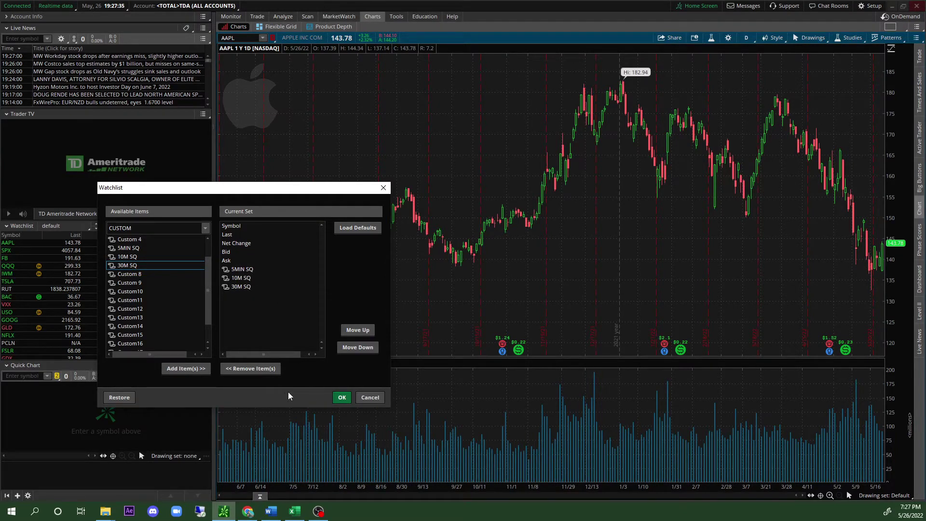
pyautogui.click(341, 397)
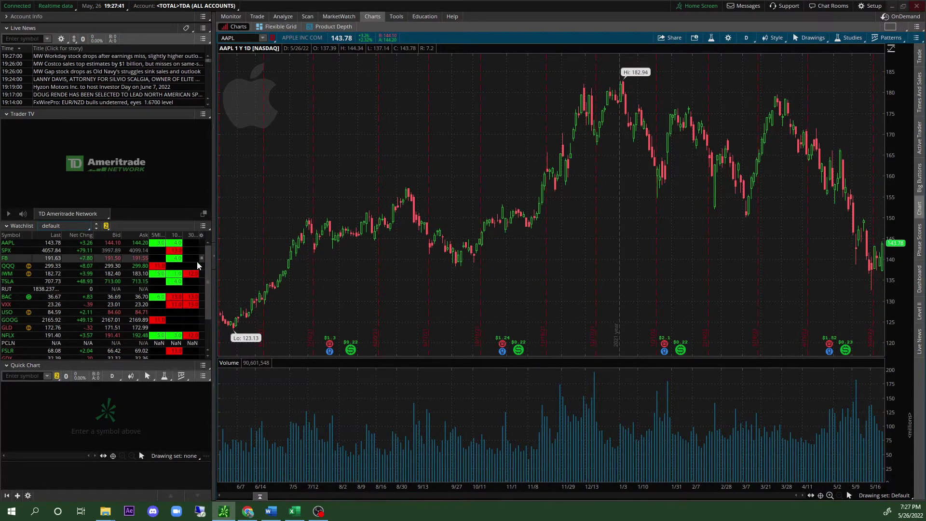
# Look through the default watchlist's 5, 10 and 30 minute squeeze columns, selecting the VXX row
pyautogui.moveTo(206, 261)
pyautogui.mouseDown()
pyautogui.moveTo(204, 290)
pyautogui.moveTo(204, 259)
pyautogui.mouseUp()
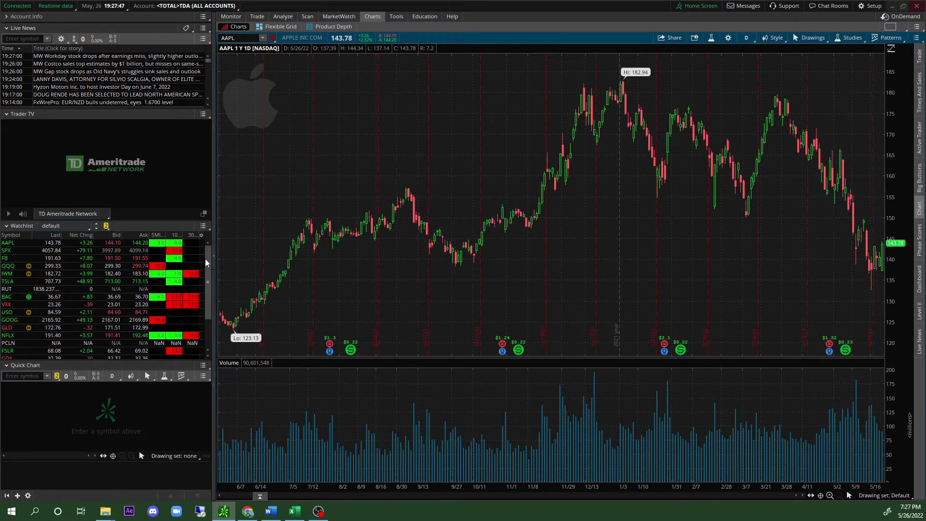
pyautogui.moveTo(210, 261); pyautogui.dragTo(209, 268)
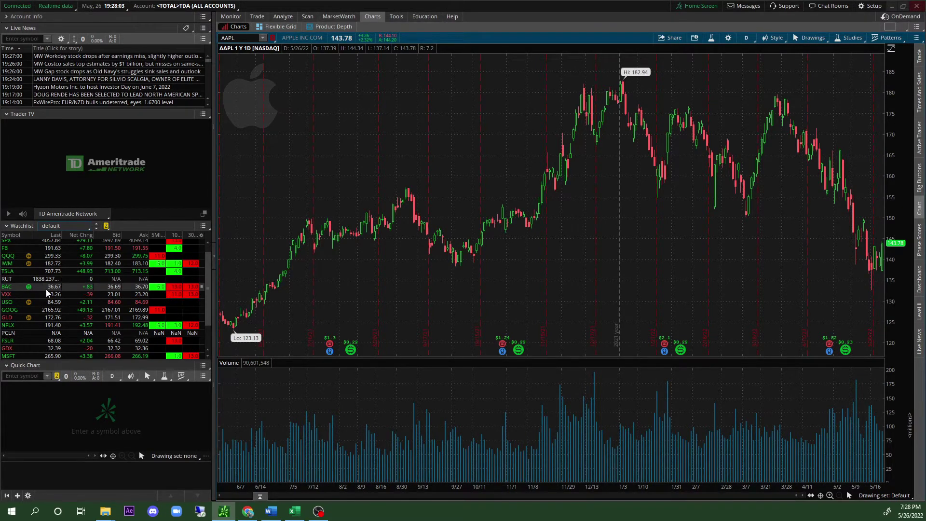
pyautogui.click(199, 296)
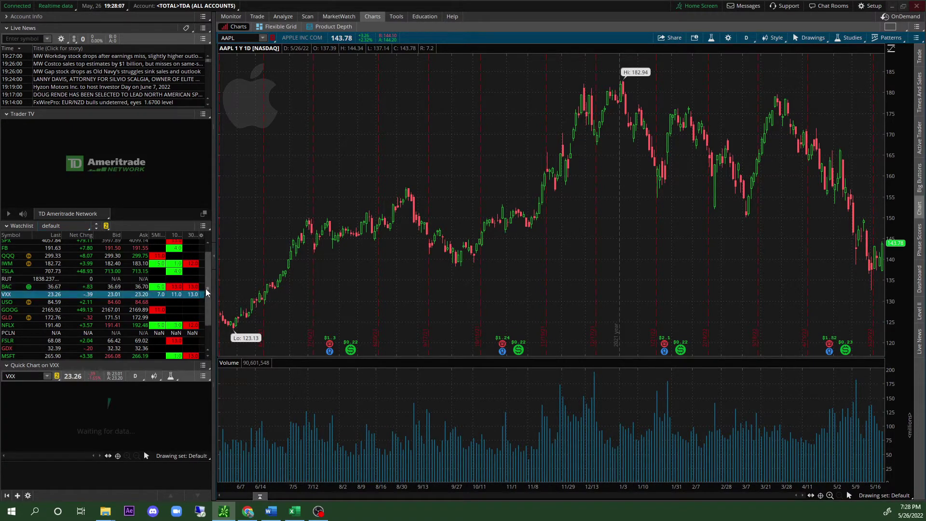
pyautogui.scroll(-2, 205, 288)
pyautogui.scroll(-2, 208, 299)
pyautogui.scroll(6, 205, 309)
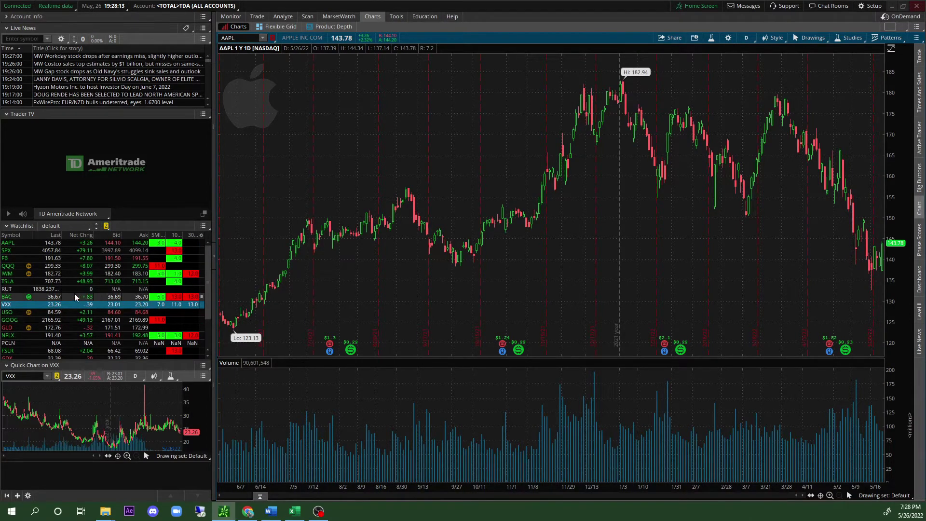
# Load the symbol BAC in the main chart
pyautogui.click(241, 38)
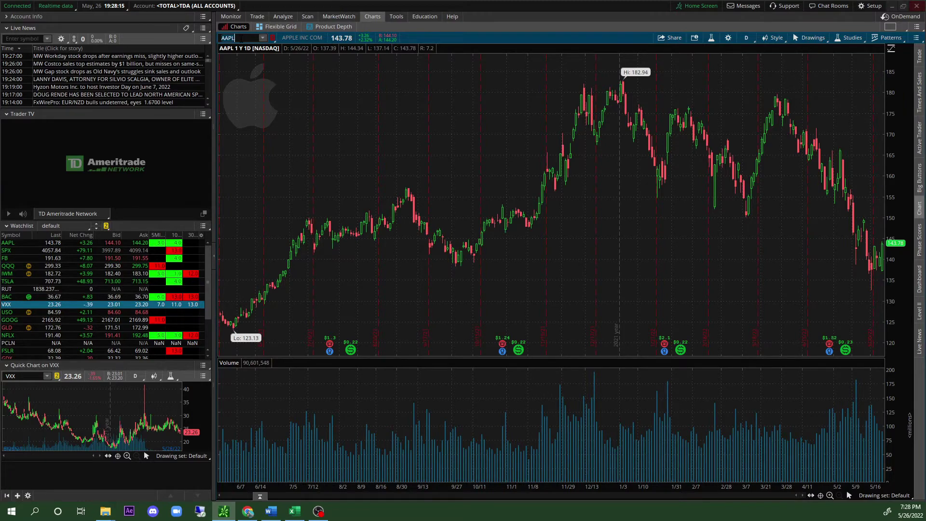
pyautogui.write('BAC')
pyautogui.press('Return')
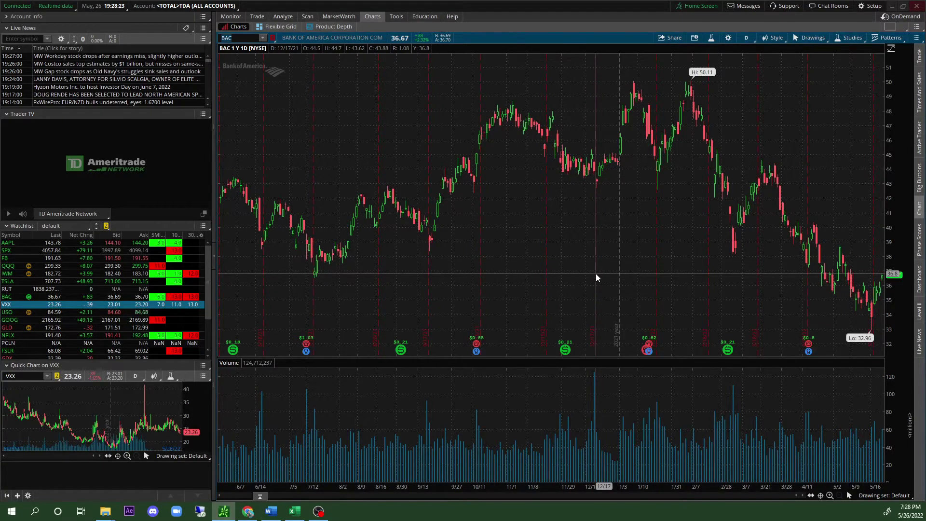
# Change the chart's appearance settings to fill up candles and color volume bars as symbol ticks
pyautogui.rightClick(685, 419)
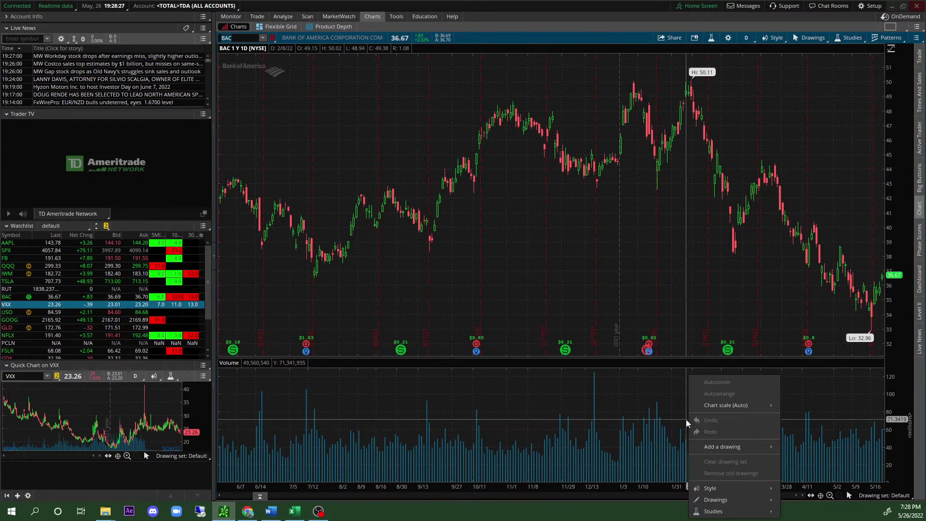
pyautogui.moveTo(725, 488)
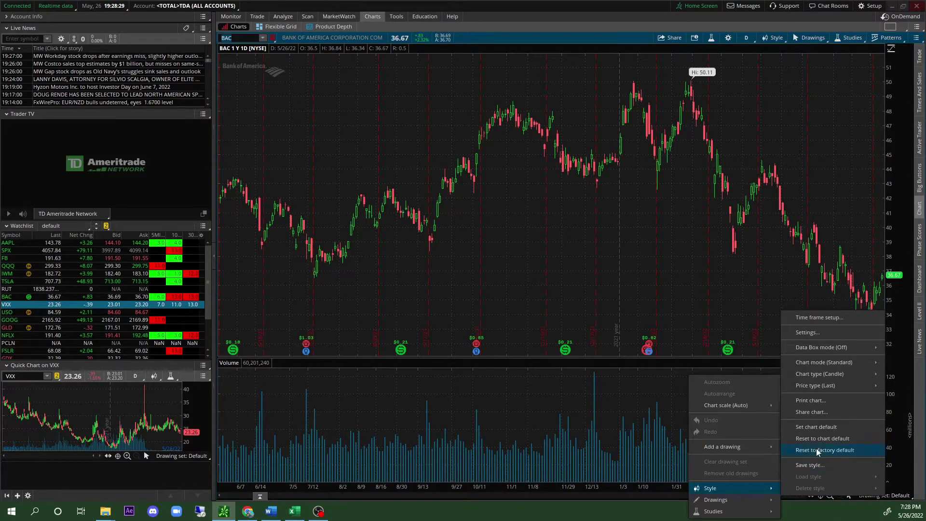
pyautogui.click(813, 333)
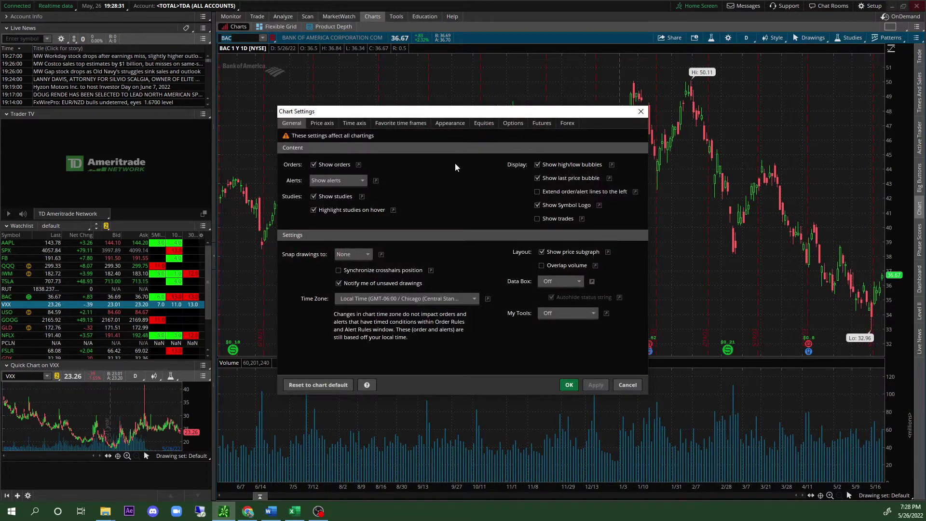
pyautogui.click(449, 125)
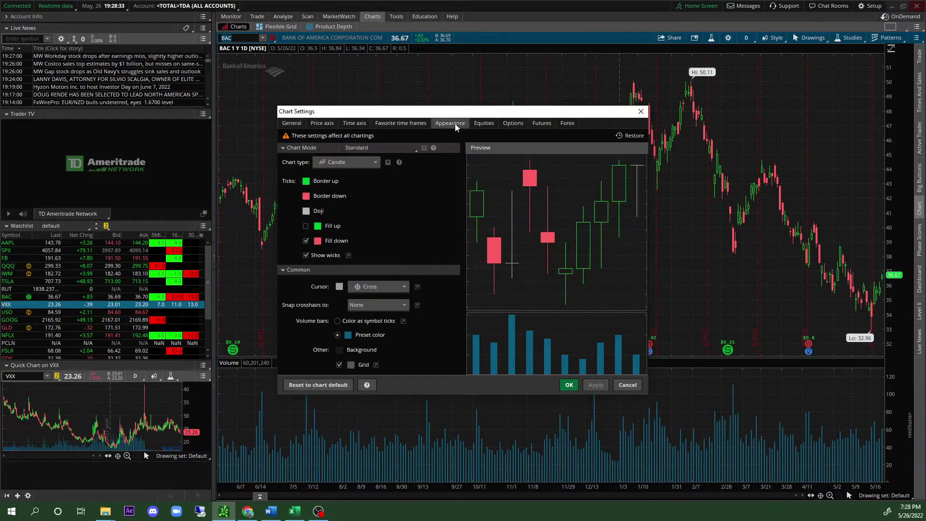
pyautogui.click(305, 225)
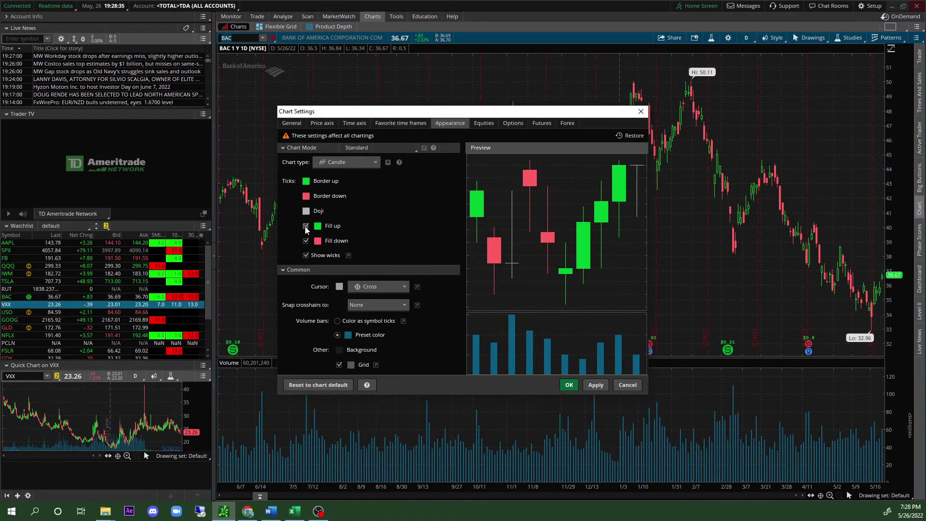
pyautogui.click(337, 321)
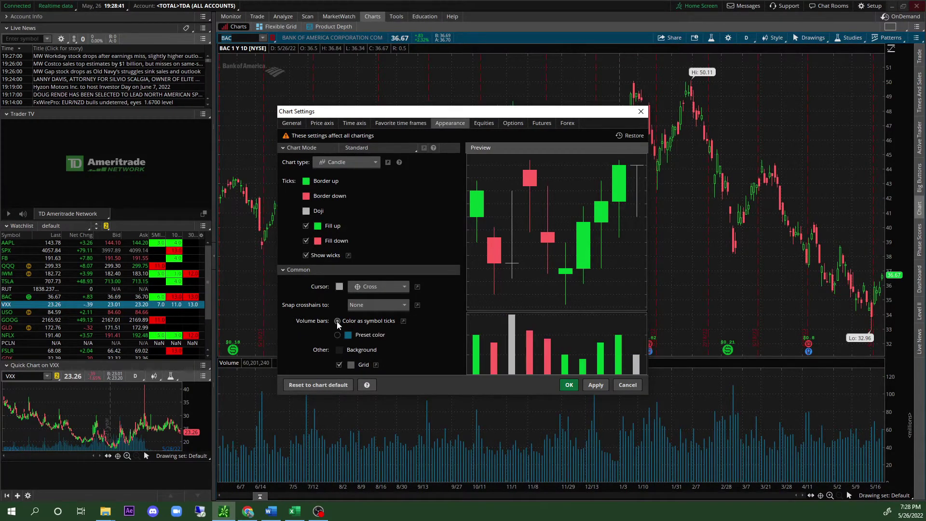
pyautogui.click(597, 385)
pyautogui.click(567, 384)
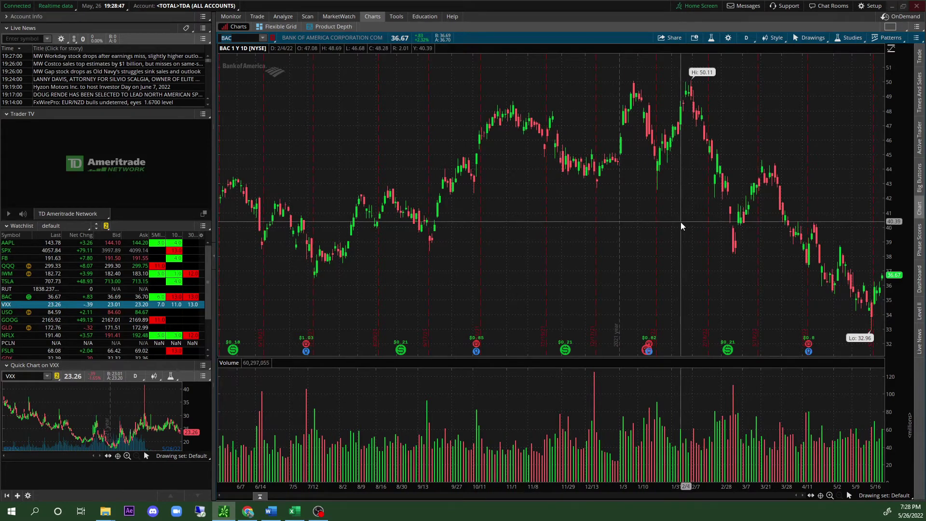
# Find the TTM_Squeeze study and add it as a lower study on the BAC chart
pyautogui.click(711, 41)
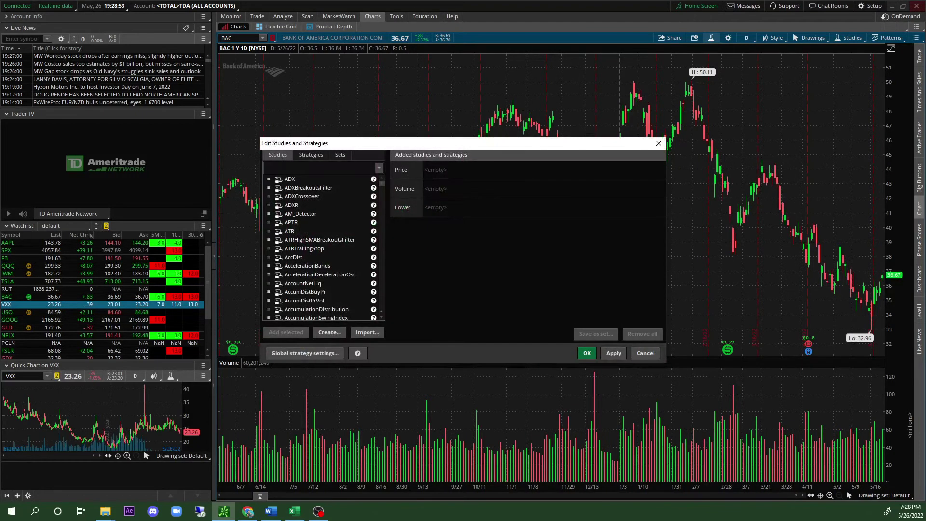
pyautogui.write('TTM')
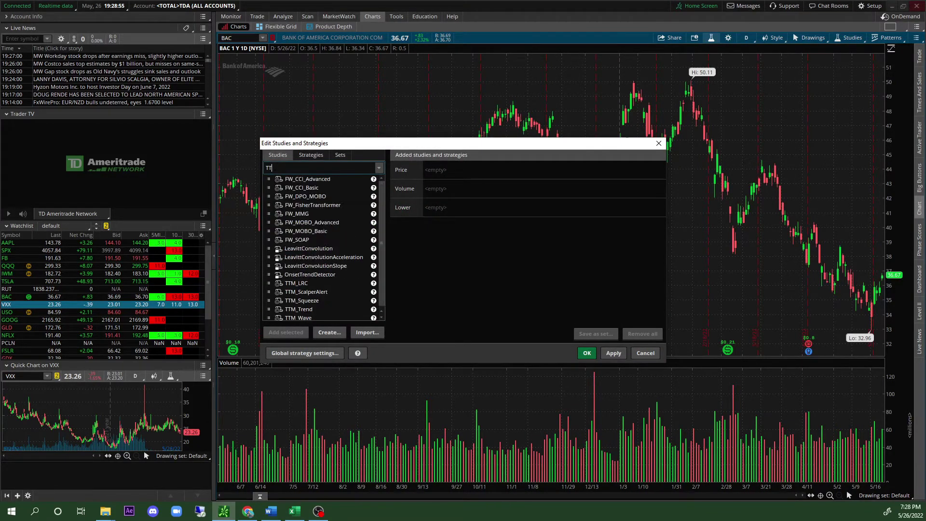
pyautogui.click(305, 199)
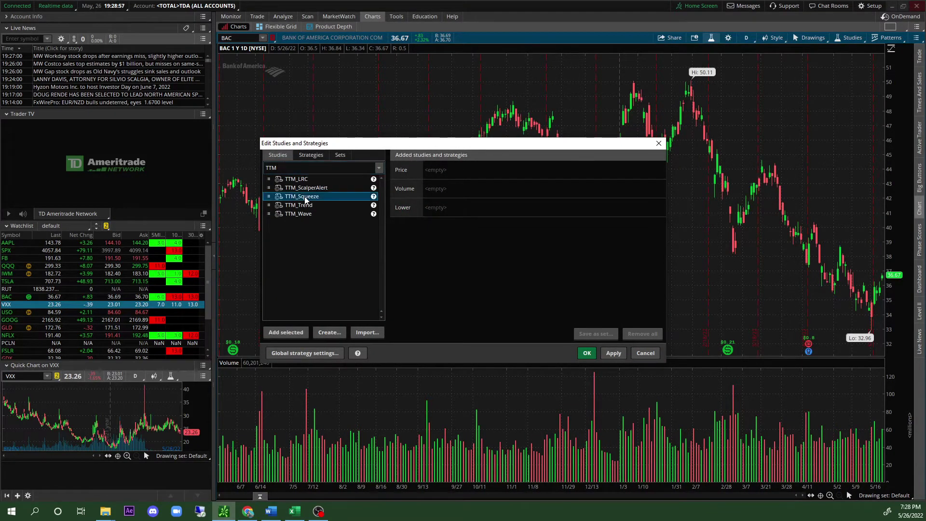
pyautogui.doubleClick(304, 199)
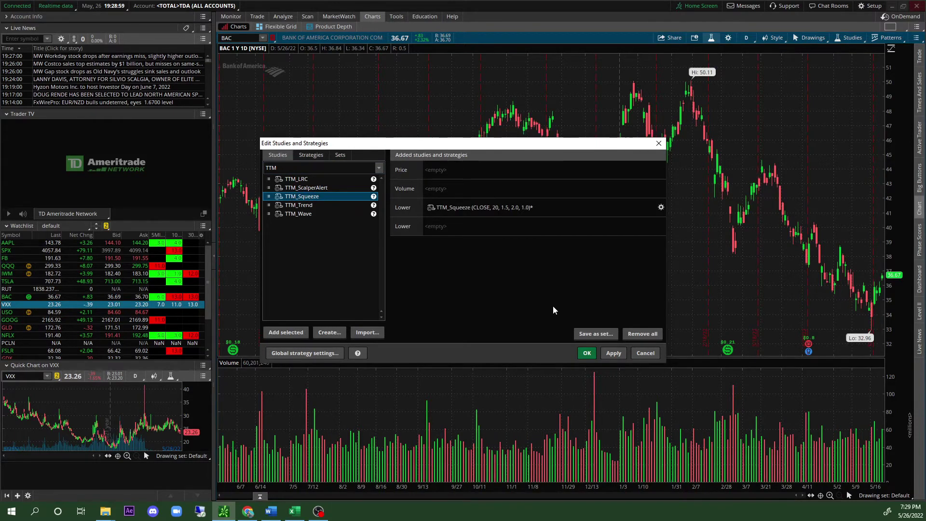
pyautogui.click(611, 354)
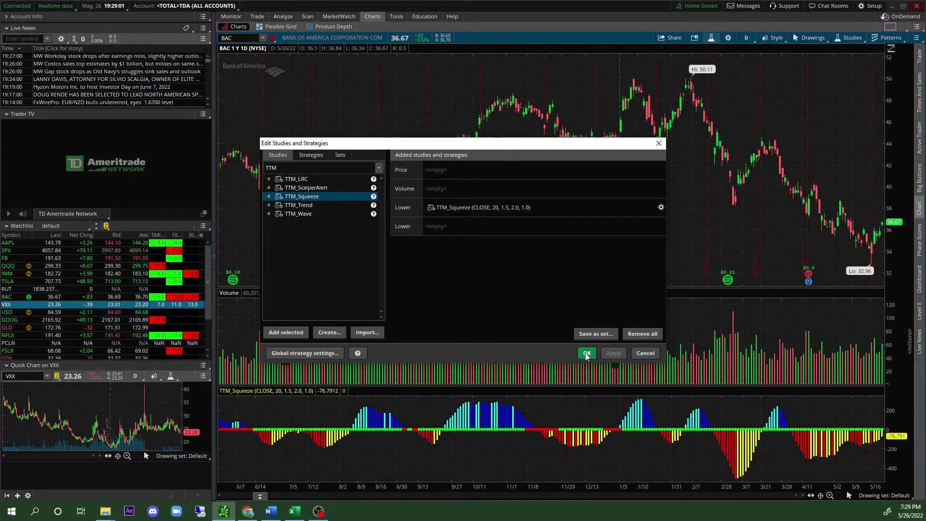
pyautogui.click(587, 353)
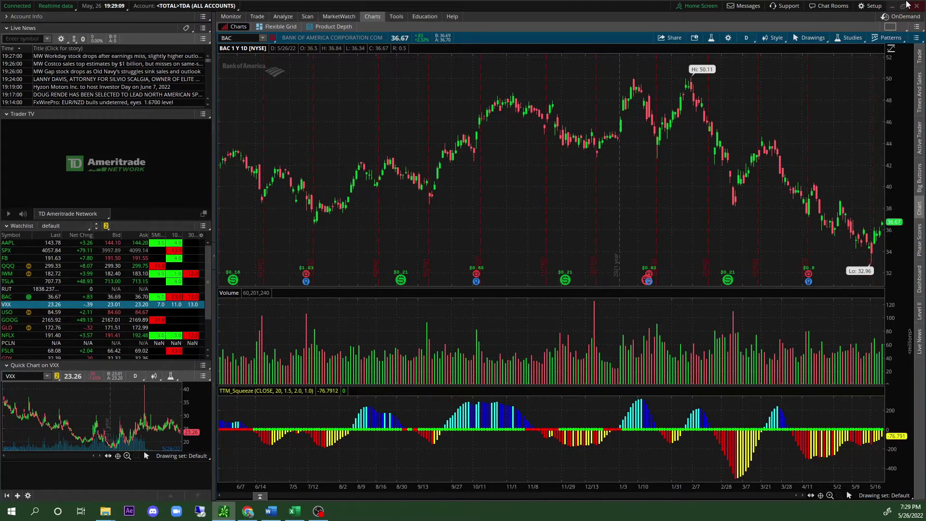
# Set the BAC chart to an intraday time frame with a 1 day interval and a 10 min aggregation period
pyautogui.click(747, 39)
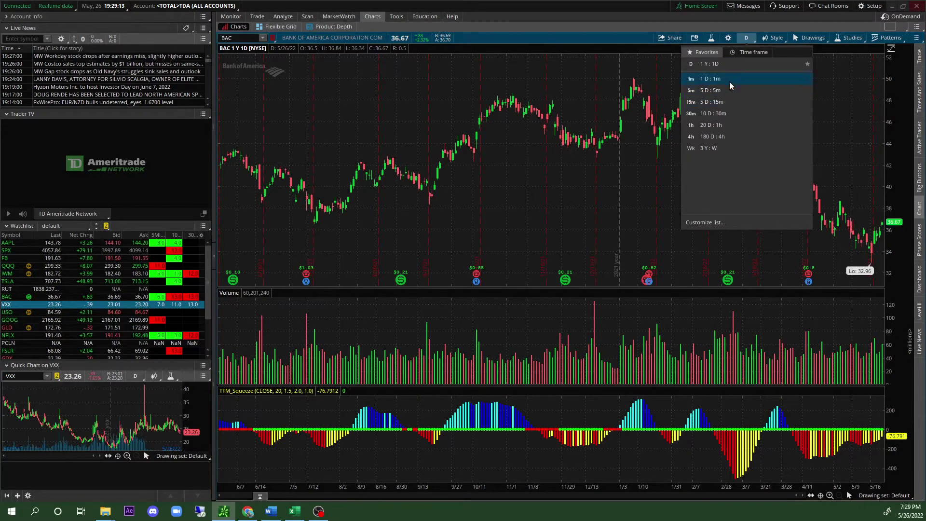
pyautogui.click(746, 39)
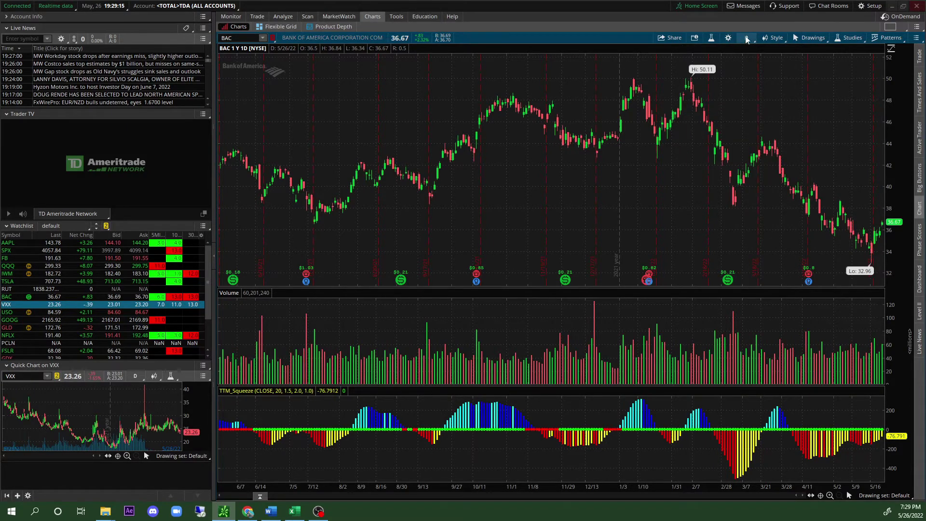
pyautogui.click(747, 38)
pyautogui.click(743, 52)
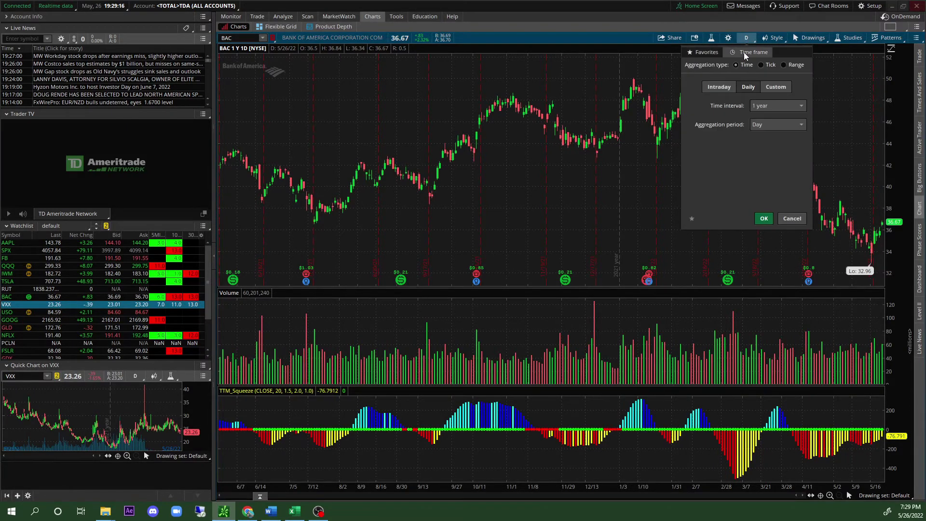
pyautogui.click(776, 104)
pyautogui.click(732, 93)
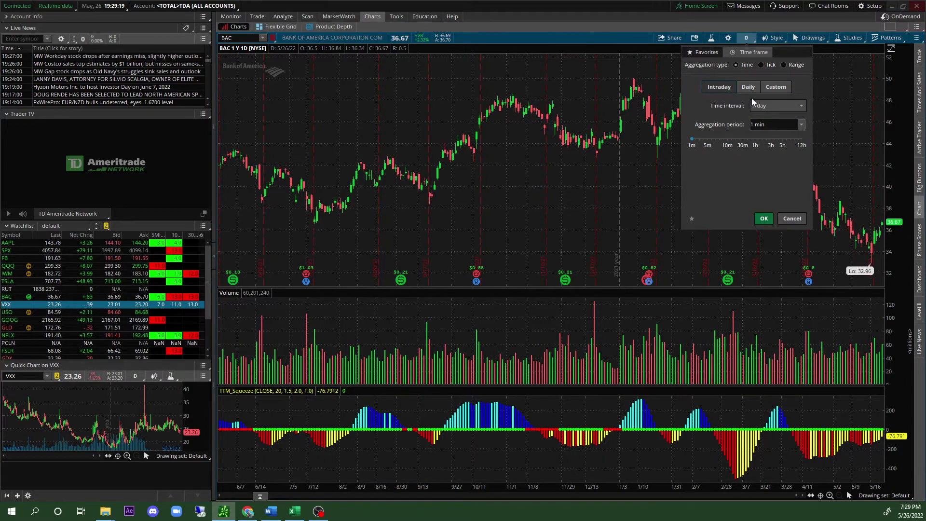
pyautogui.click(776, 124)
pyautogui.click(802, 125)
pyautogui.click(776, 200)
pyautogui.click(763, 218)
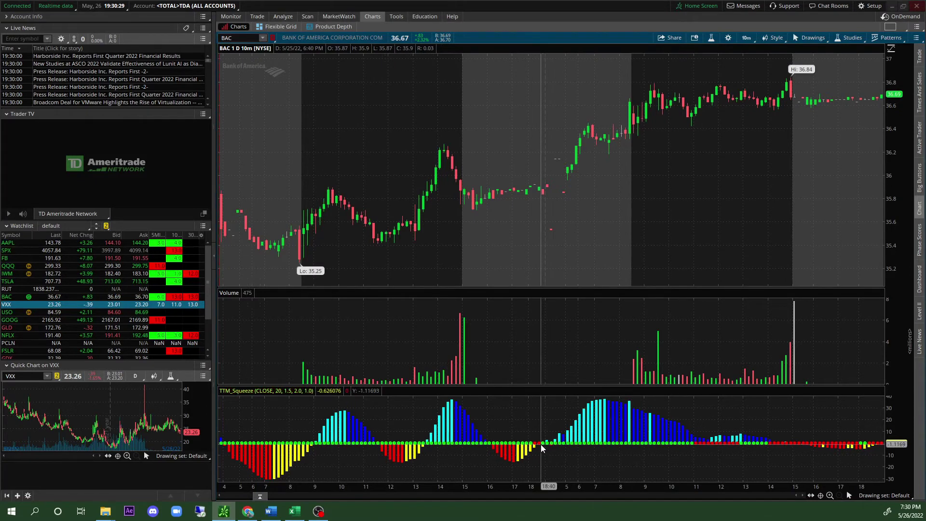
# Examine the TTM_Squeeze dots and histogram up close around the start of Thursday, then across the rest of the day
pyautogui.moveTo(506, 430); pyautogui.dragTo(557, 442)
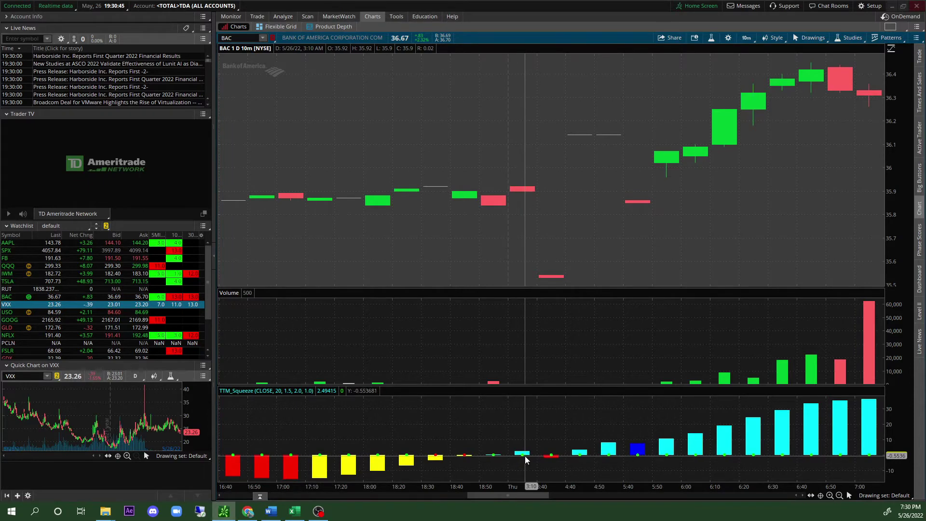
pyautogui.click(839, 495)
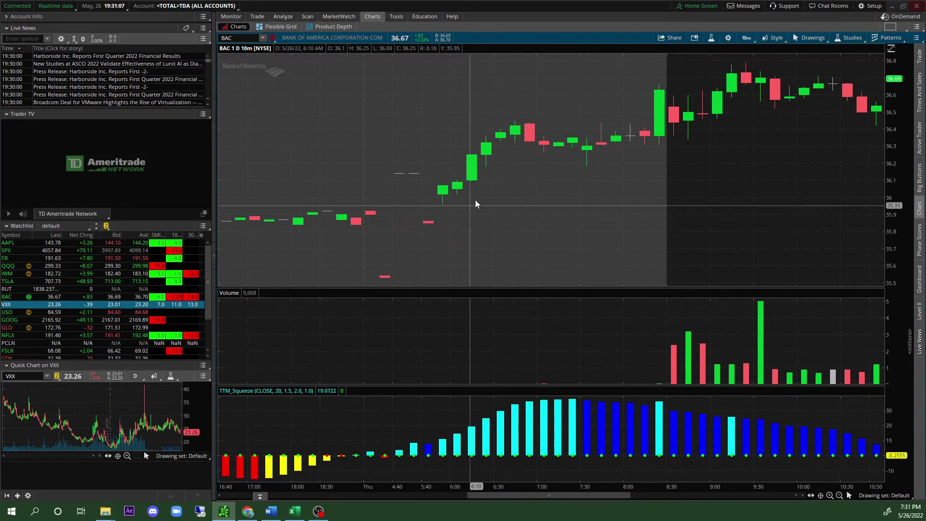
pyautogui.click(839, 495)
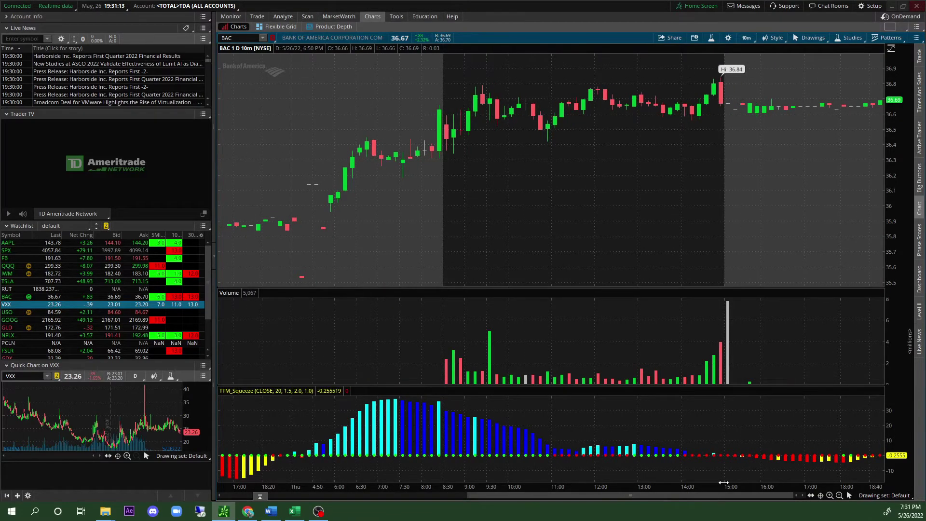
# Open the Stock Hacker scan and change its first stock filter from Ask to Market cap, $M
pyautogui.click(312, 19)
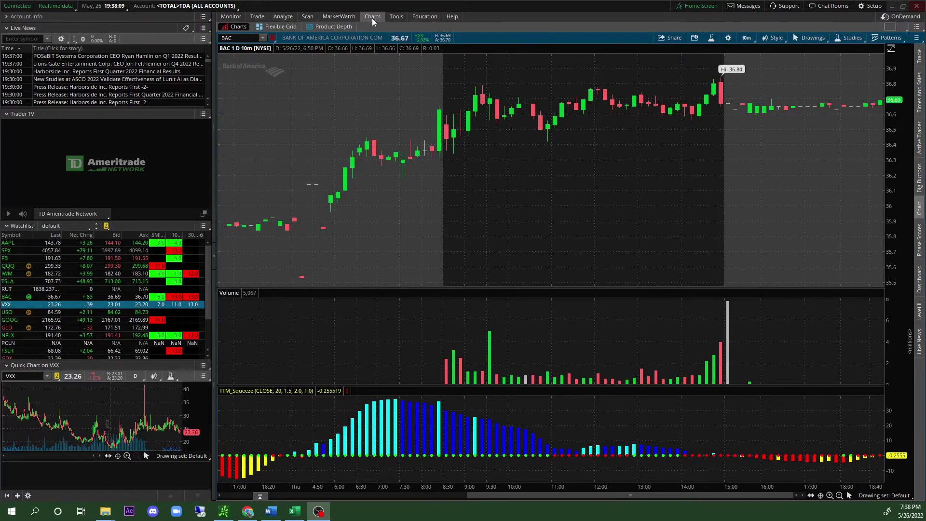
pyautogui.click(308, 19)
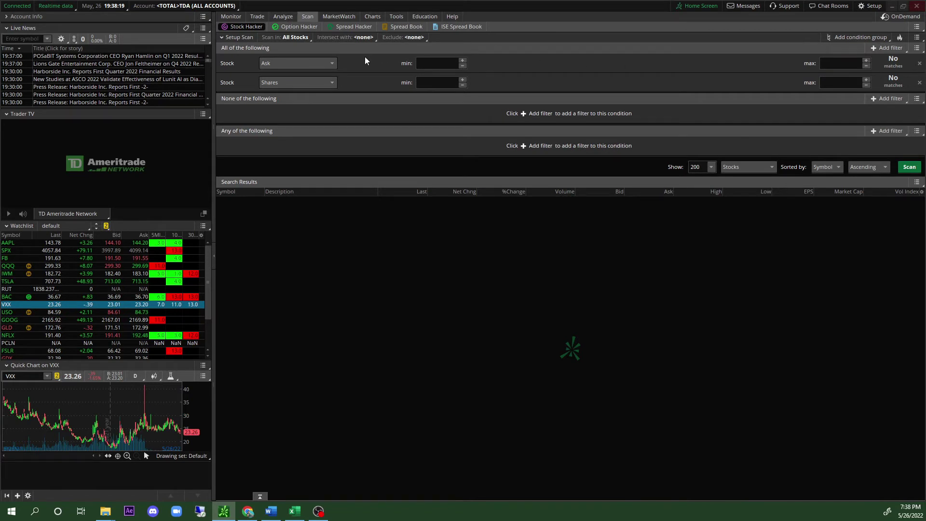
pyautogui.click(327, 63)
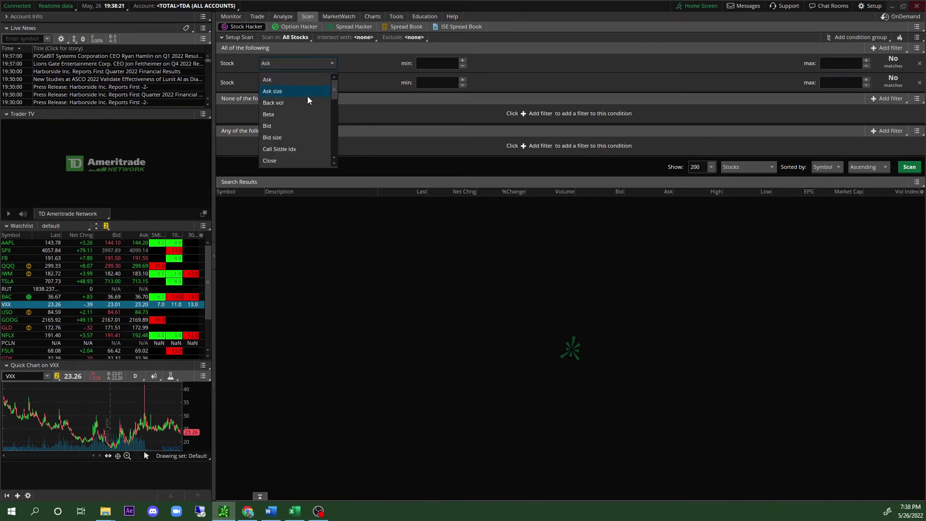
pyautogui.scroll(-5, 299, 107)
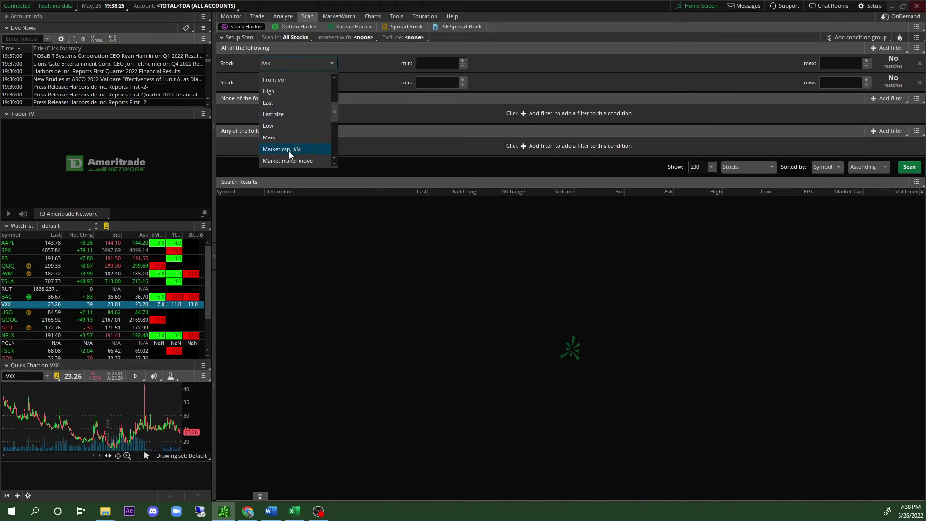
pyautogui.click(288, 150)
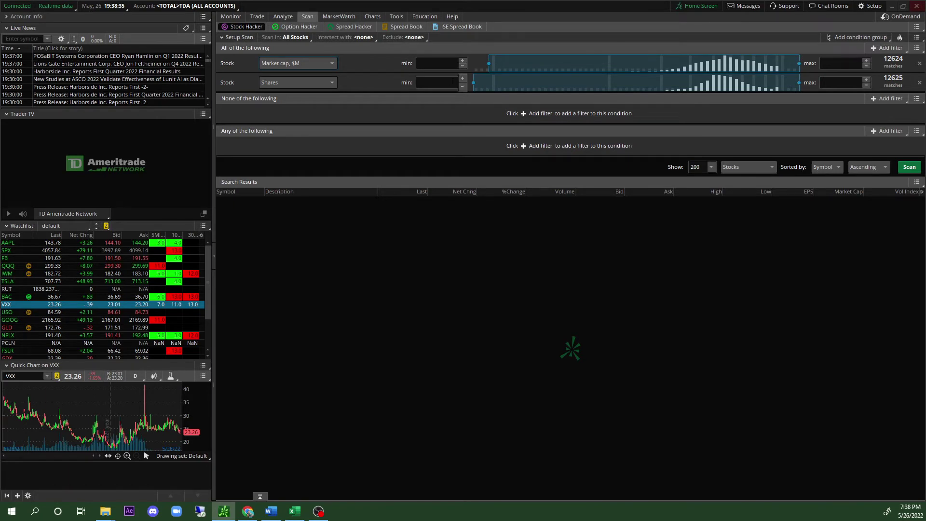
# Change the second stock filter to Volume with a minimum of 500,000
pyautogui.click(310, 83)
pyautogui.scroll(6, 314, 158)
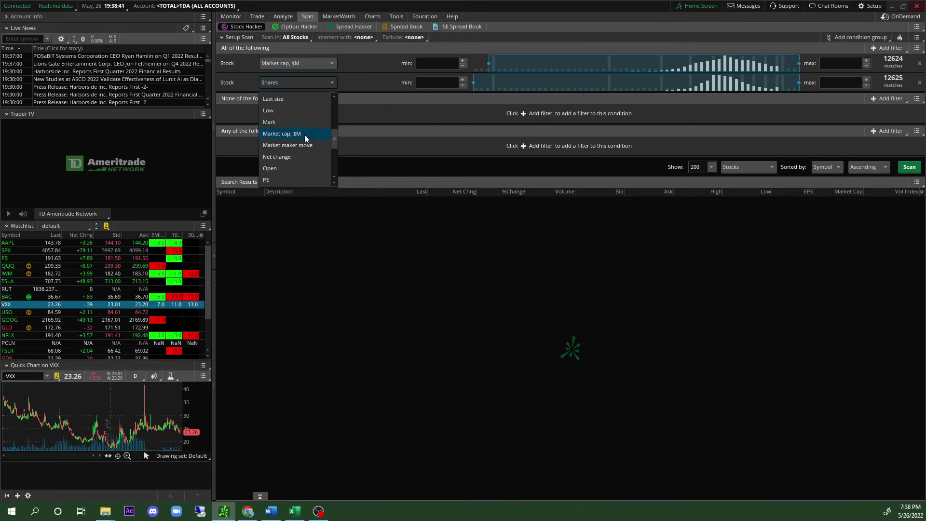
pyautogui.scroll(2, 299, 122)
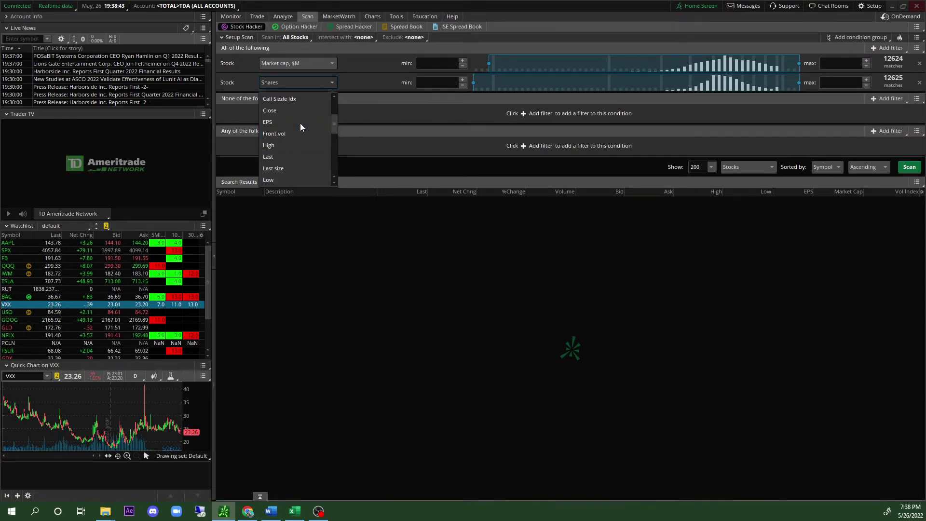
pyautogui.scroll(2, 298, 113)
pyautogui.scroll(-2, 300, 116)
pyautogui.scroll(-4, 300, 117)
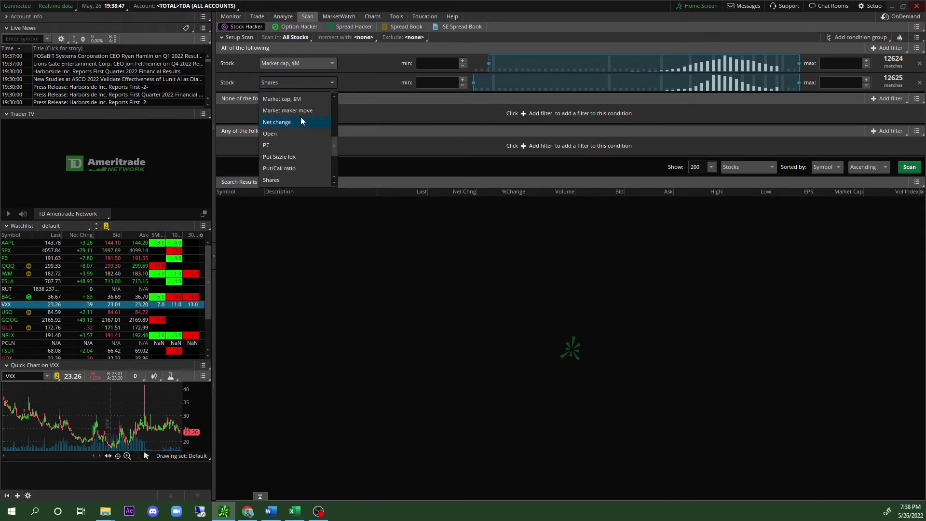
pyautogui.scroll(-2, 300, 117)
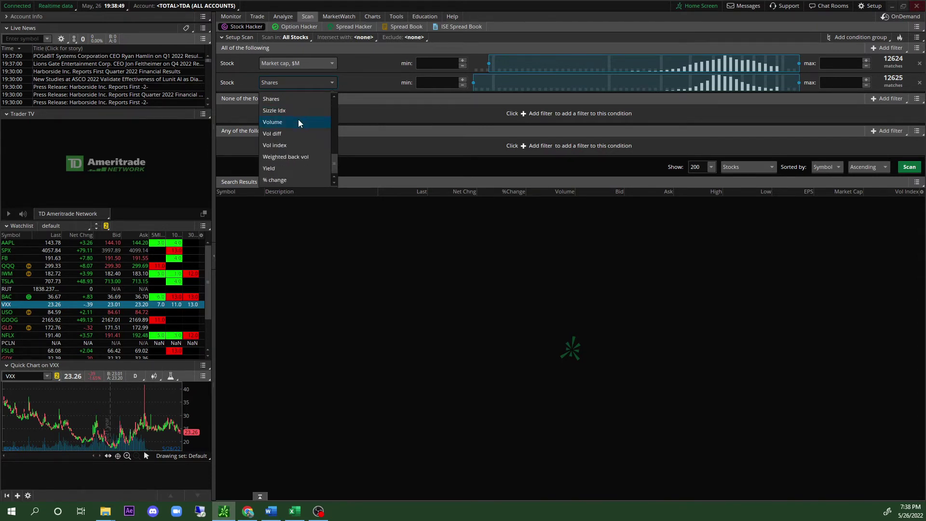
pyautogui.click(298, 121)
pyautogui.click(423, 84)
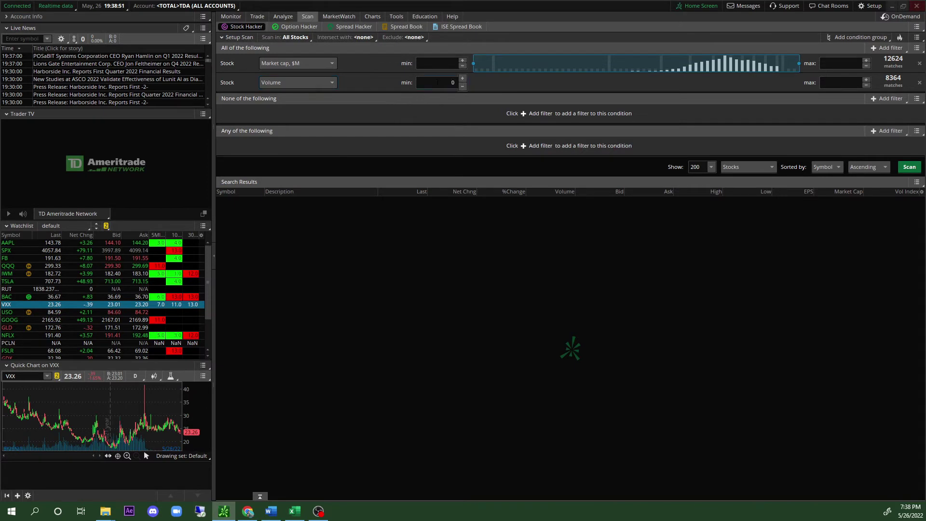
pyautogui.write('500000')
# Add a study filter to the all-of-the-following group and open its custom filter editor
pyautogui.click(878, 48)
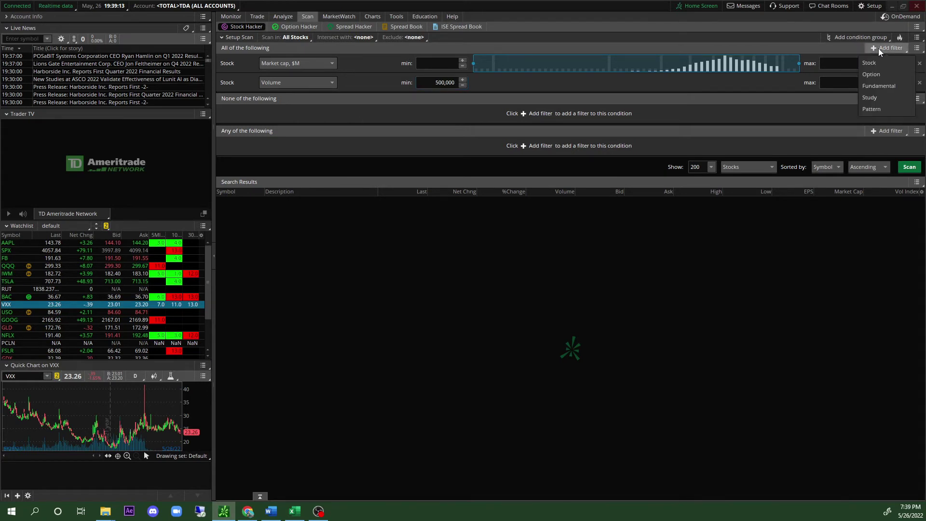
pyautogui.click(881, 98)
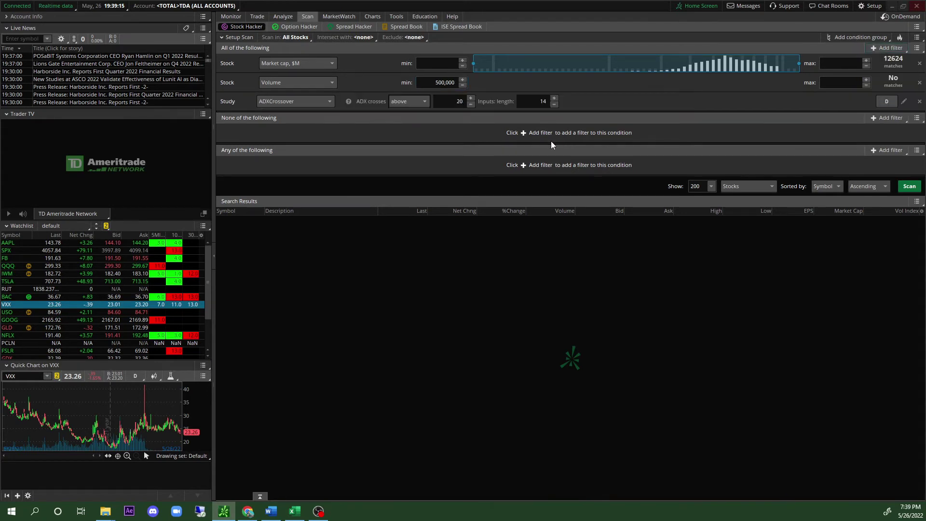
pyautogui.click(323, 102)
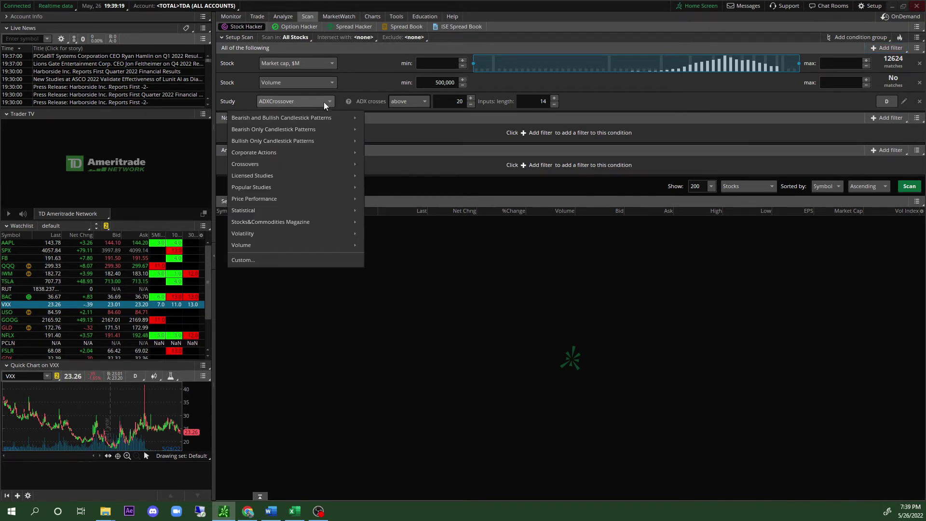
pyautogui.click(264, 259)
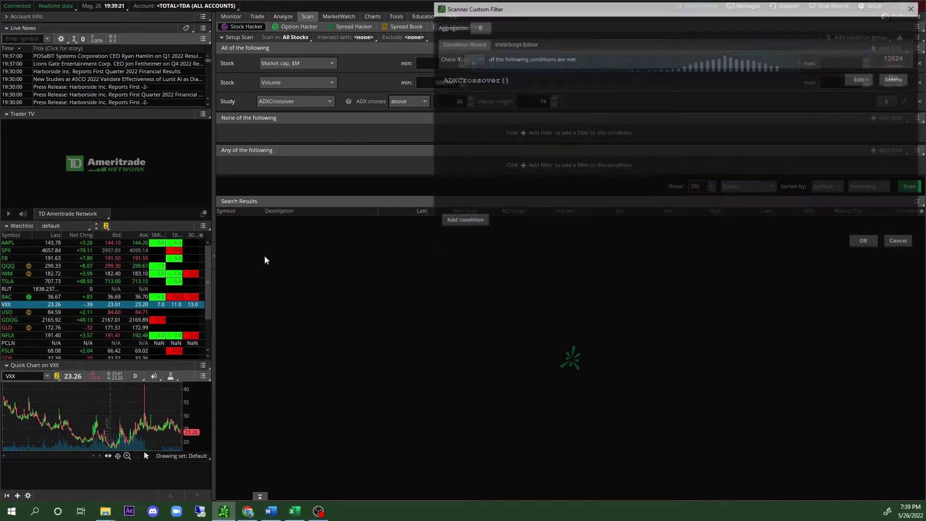
pyautogui.moveTo(590, 13); pyautogui.dragTo(413, 75)
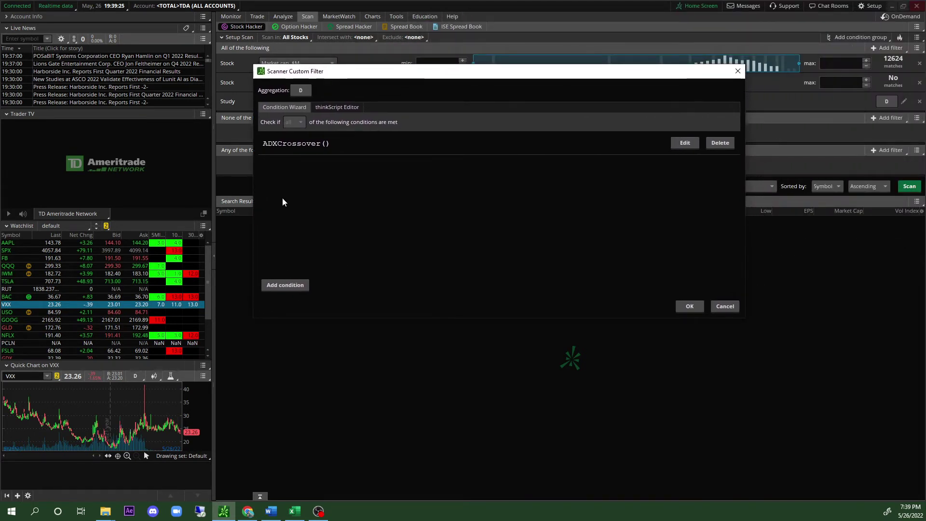
# Add a new study condition to the custom filter, using the TTM_Squeeze study
pyautogui.click(285, 285)
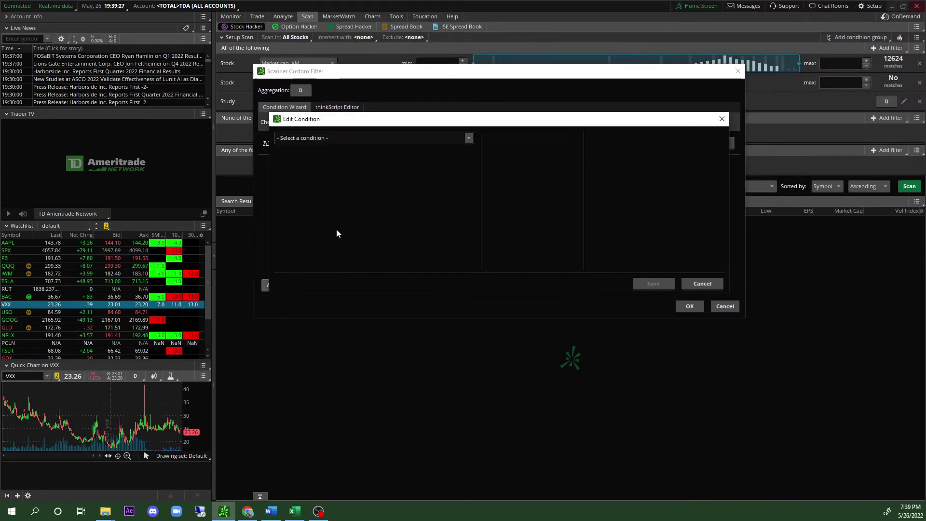
pyautogui.click(470, 144)
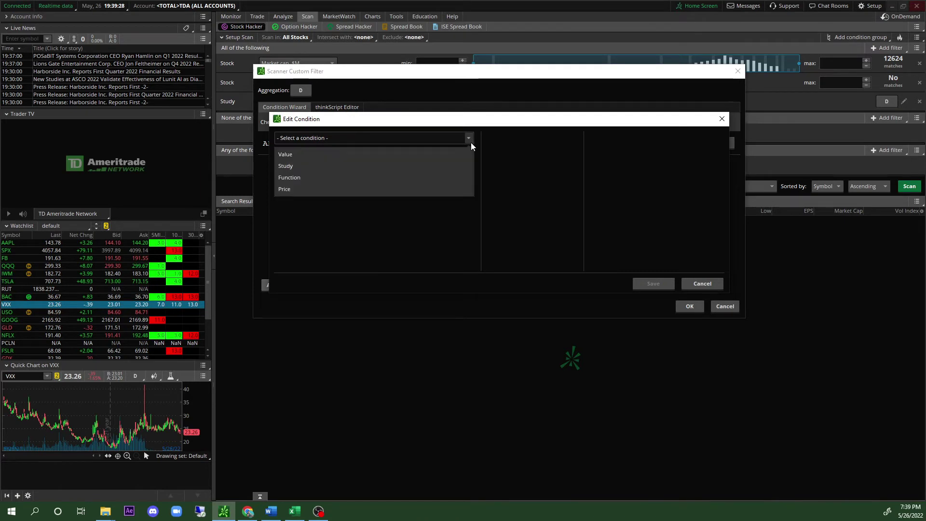
pyautogui.click(335, 167)
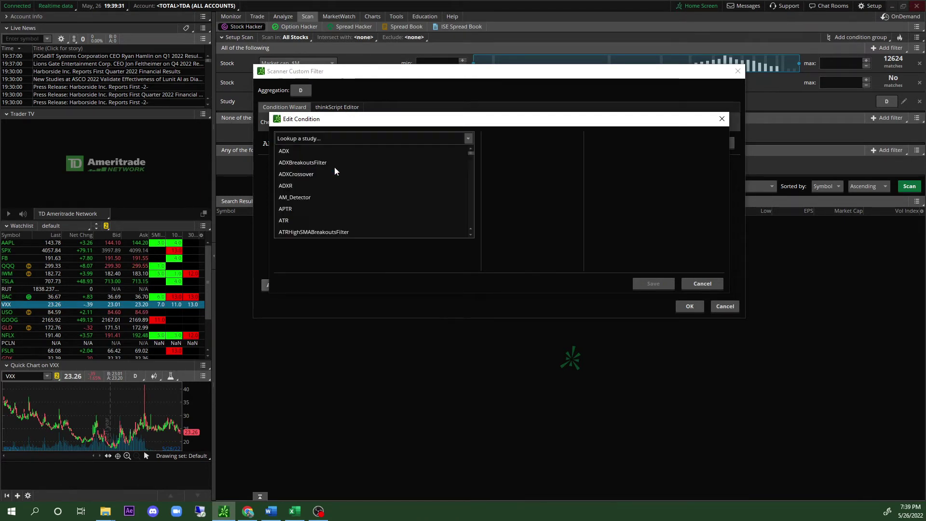
pyautogui.click(343, 140)
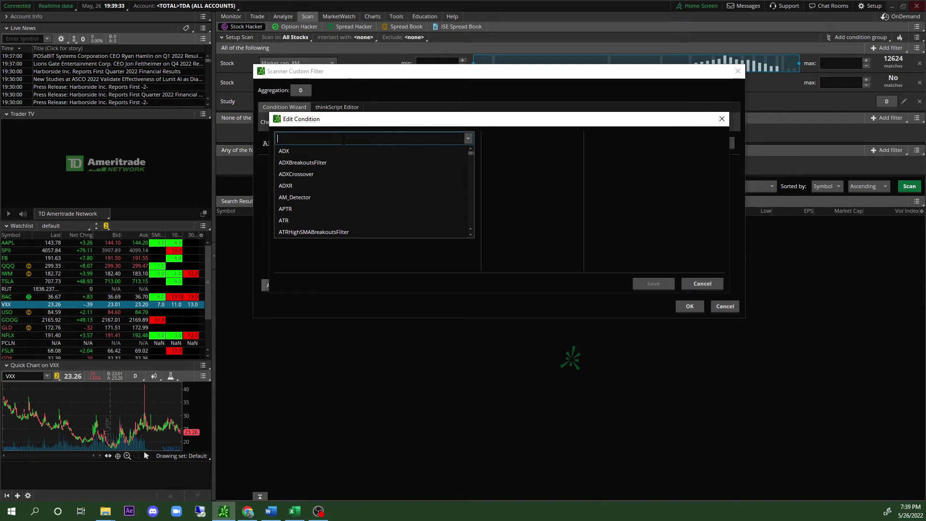
pyautogui.write('TTM')
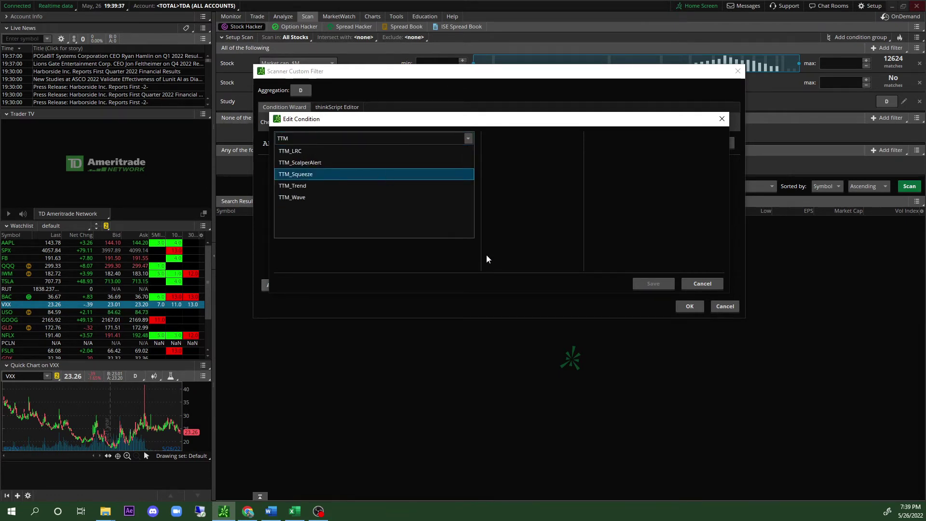
pyautogui.click(314, 174)
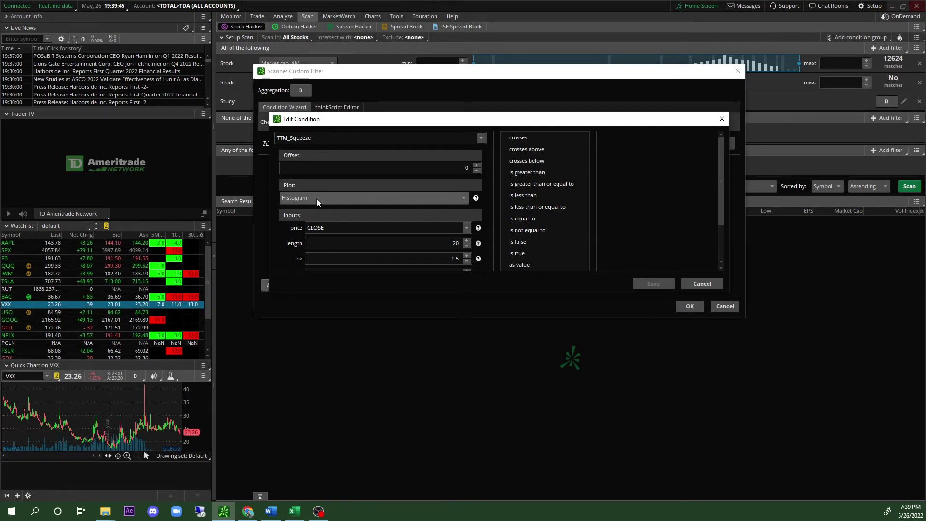
# Set the TTM_Squeeze condition's plot to SqueezeAlert and its comparison to "is equal to"
pyautogui.click(461, 197)
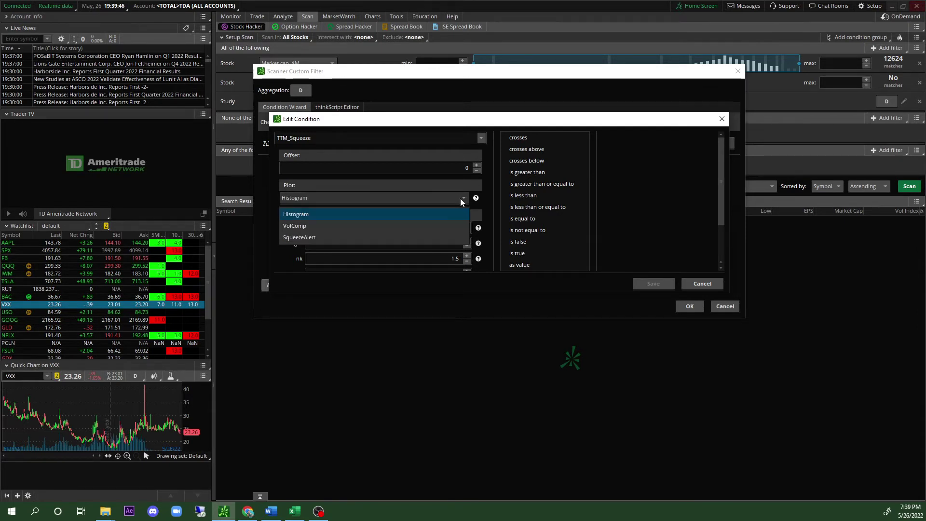
pyautogui.click(309, 238)
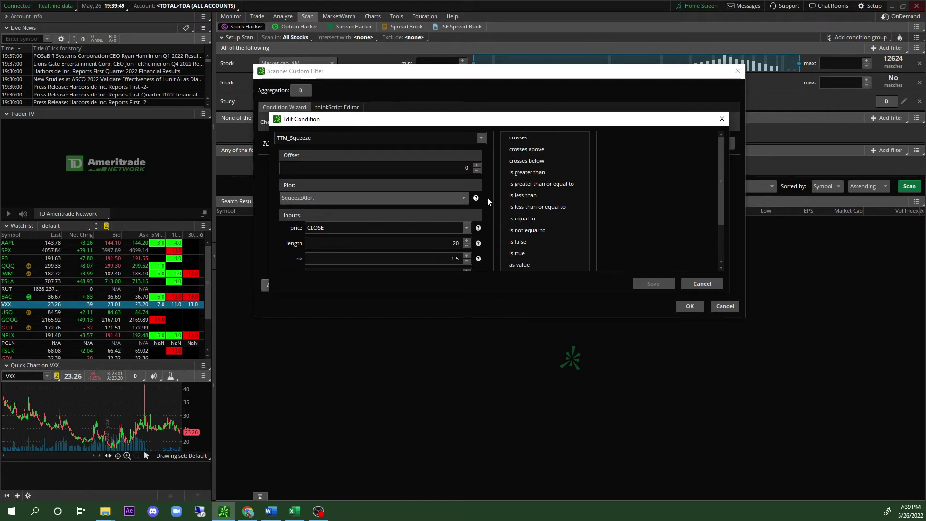
pyautogui.scroll(-1, 290, 238)
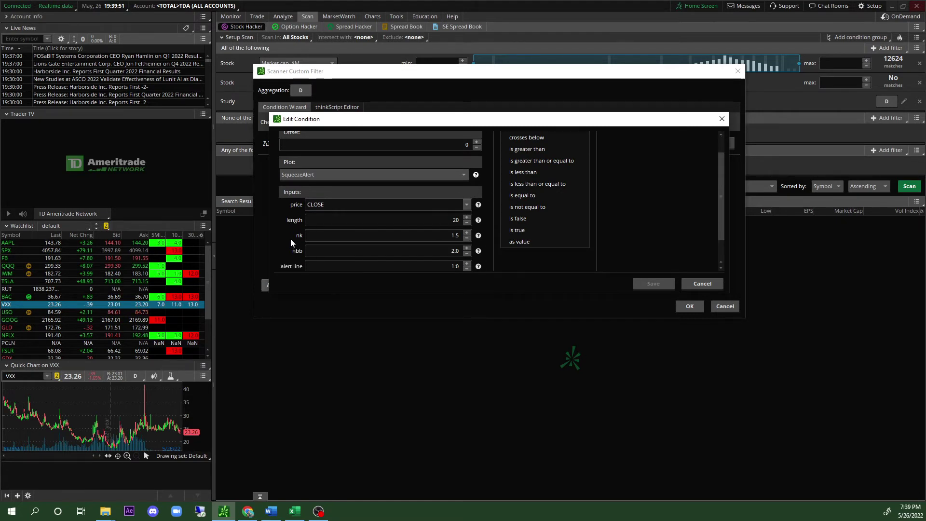
pyautogui.scroll(-1, 289, 240)
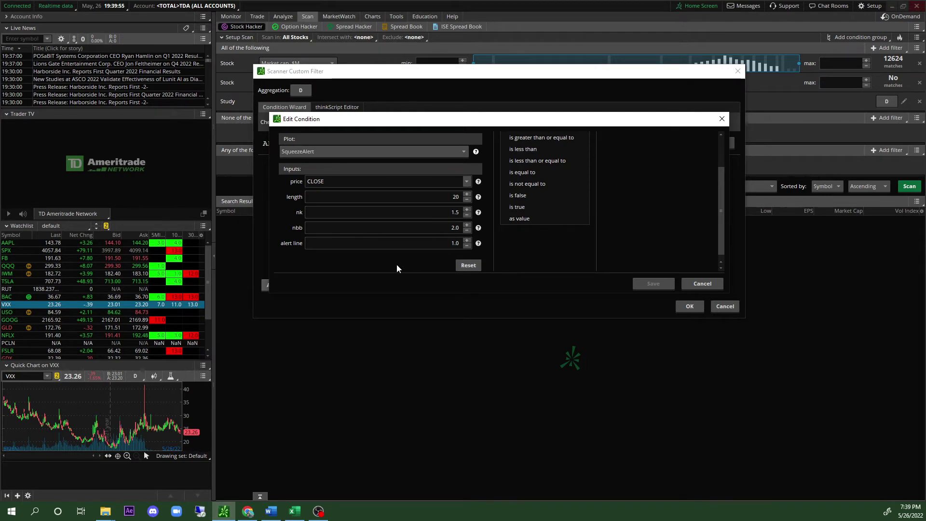
pyautogui.scroll(1, 416, 264)
pyautogui.scroll(-1, 417, 268)
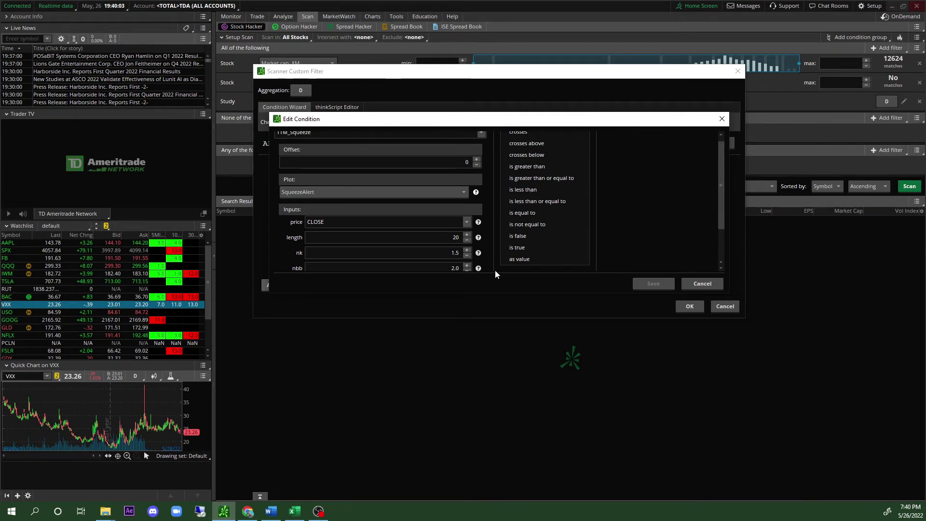
pyautogui.click(531, 213)
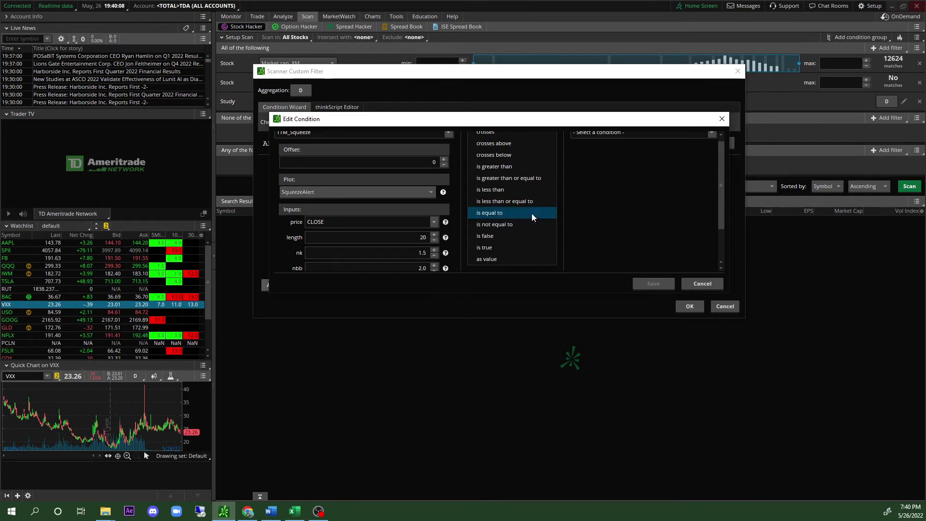
# Compare the TTM_Squeeze condition against a Value of 0 within 3 bars and save the condition
pyautogui.click(710, 140)
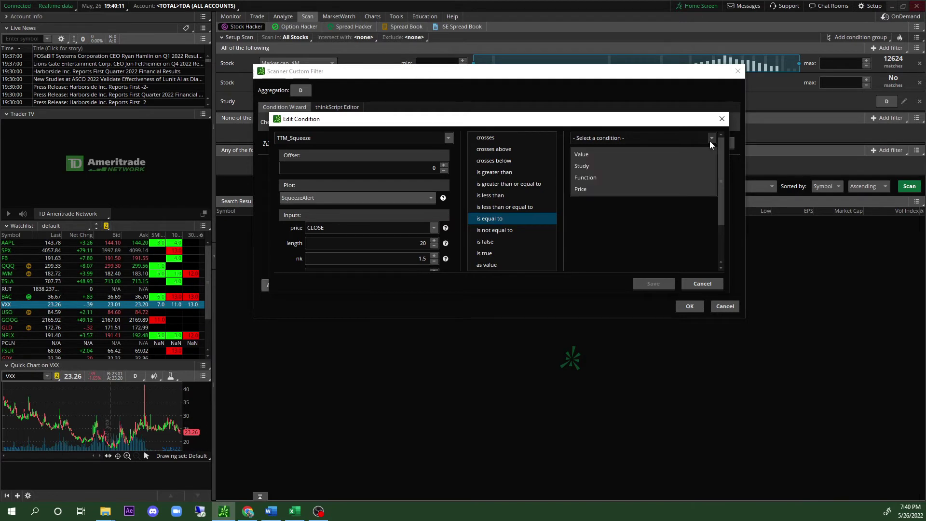
pyautogui.click(629, 154)
pyautogui.click(629, 156)
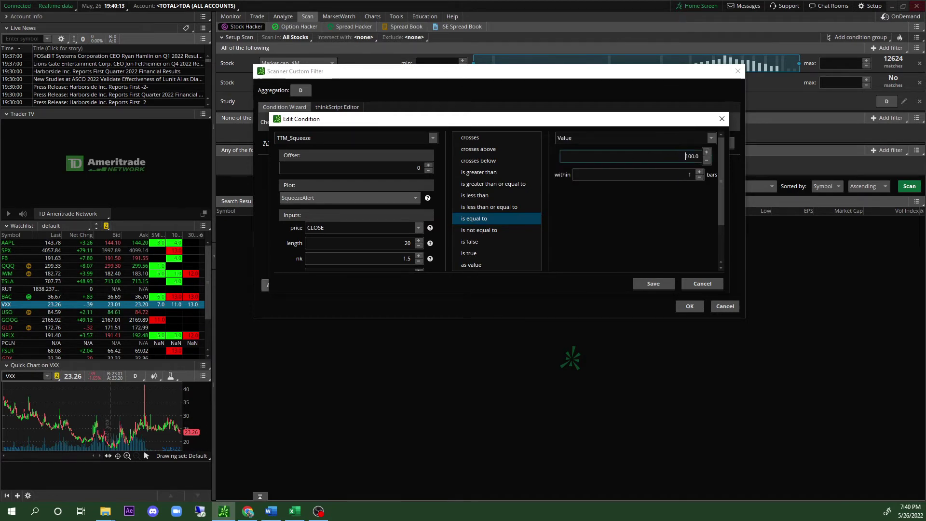
pyautogui.write('0')
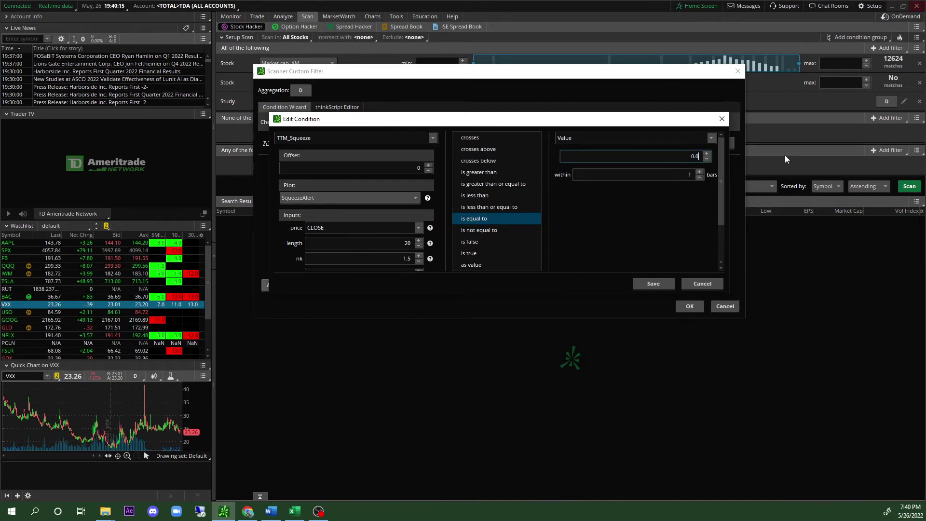
pyautogui.click(689, 175)
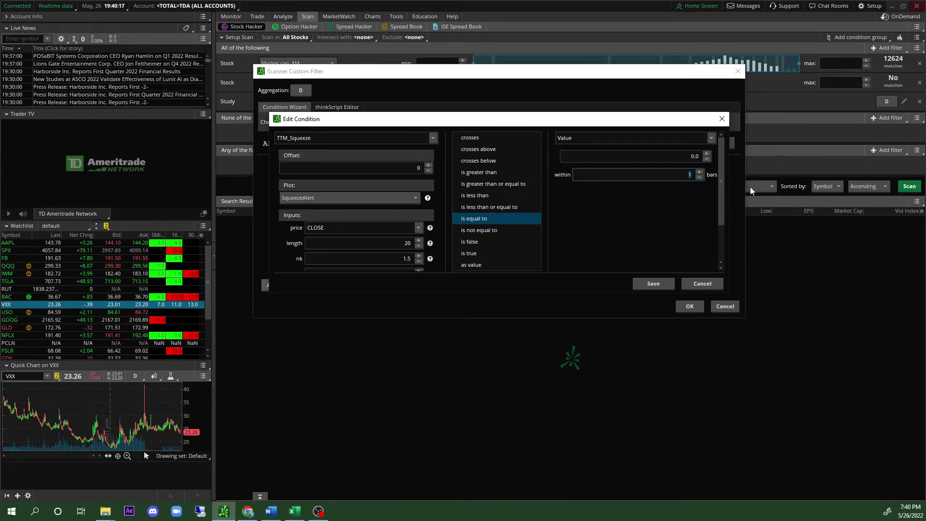
pyautogui.write('3')
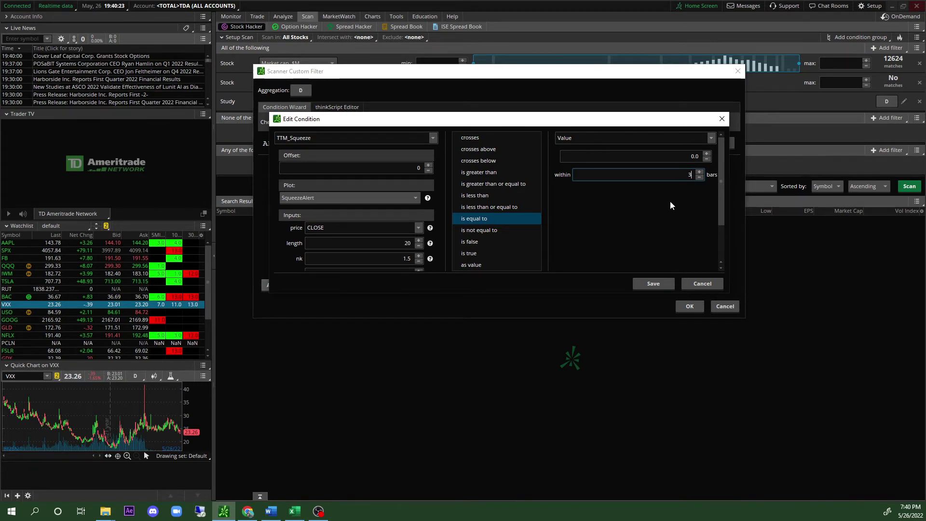
pyautogui.click(658, 286)
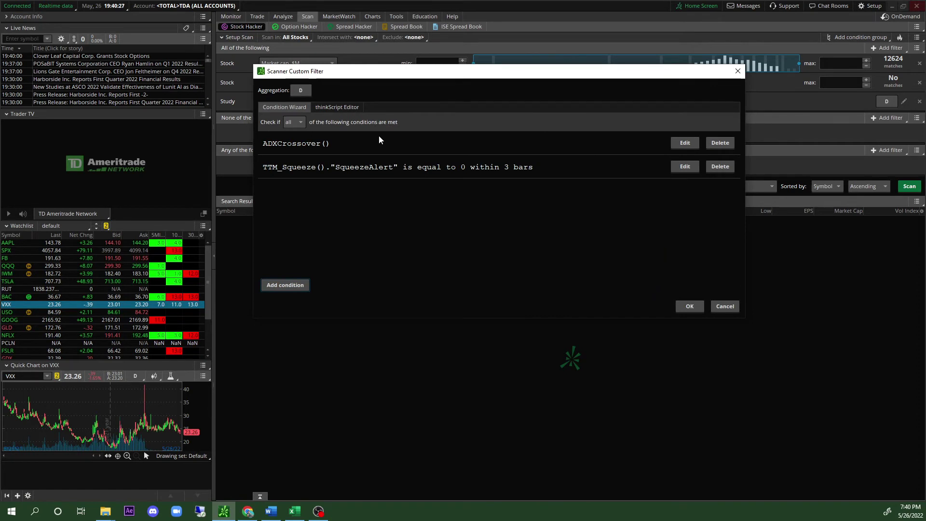
# Delete the ADXCrossover condition from the custom filter and accept the filter
pyautogui.click(722, 145)
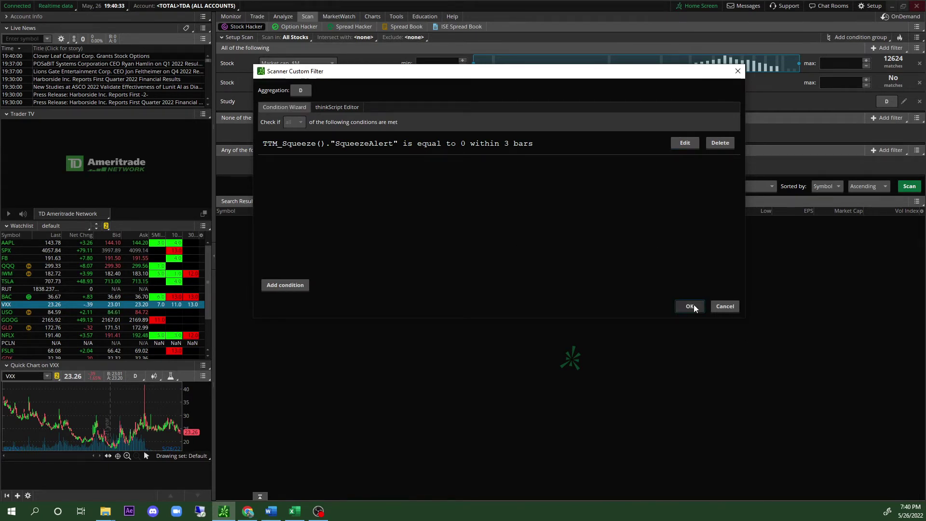
pyautogui.click(691, 307)
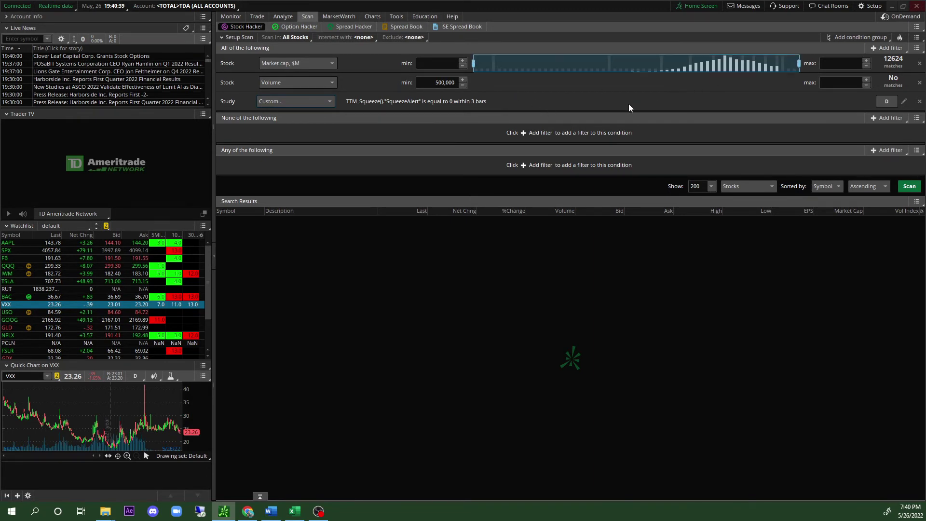
# Set the study filter's aggregation to 3 Min and run the scan
pyautogui.click(885, 102)
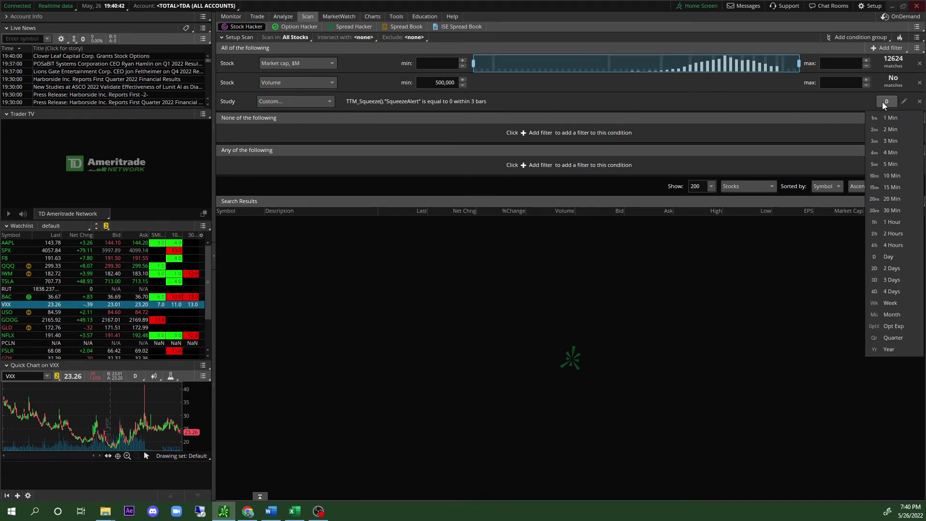
pyautogui.click(890, 141)
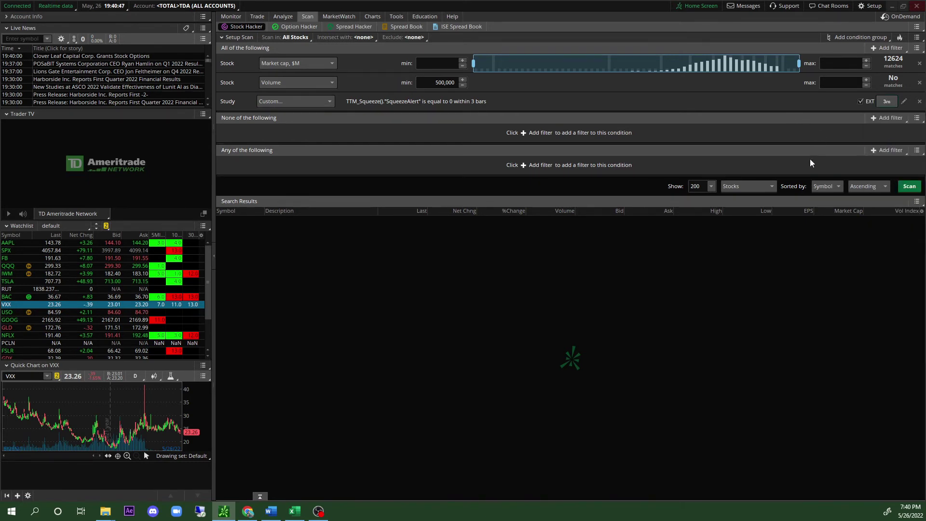
pyautogui.click(910, 187)
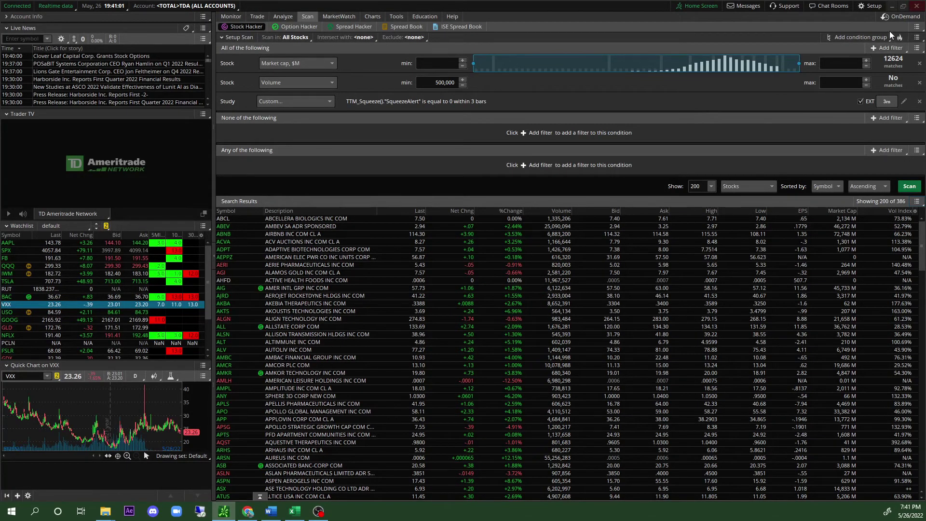
# Load the scanned symbol ABEV on the chart
pyautogui.click(367, 16)
pyautogui.write('ABEV')
pyautogui.press('Return')
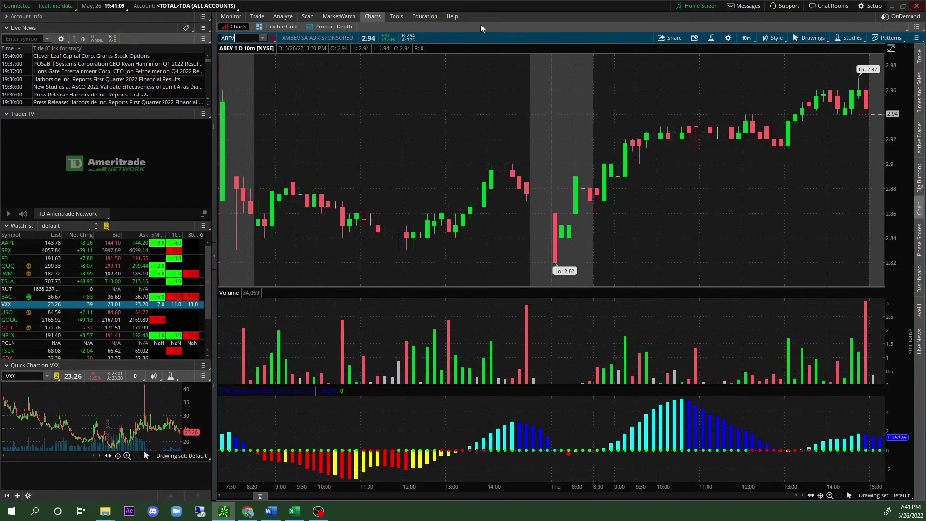
# Set the ABEV chart's aggregation period to 3 min
pyautogui.click(746, 37)
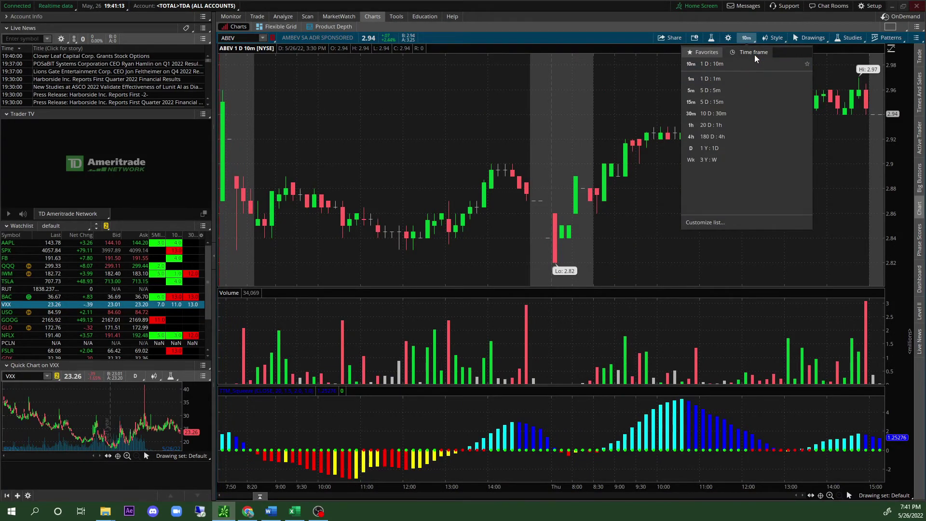
pyautogui.click(754, 53)
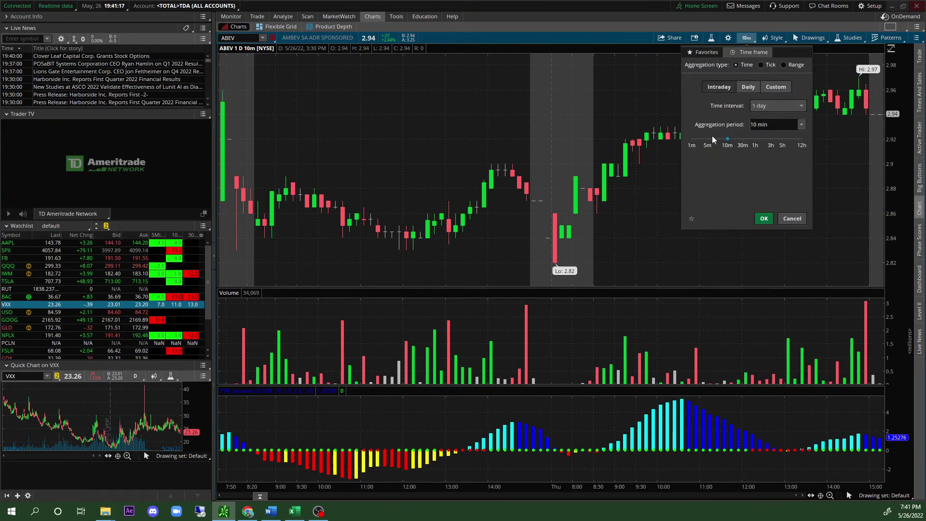
pyautogui.click(767, 125)
pyautogui.click(768, 120)
pyautogui.click(765, 218)
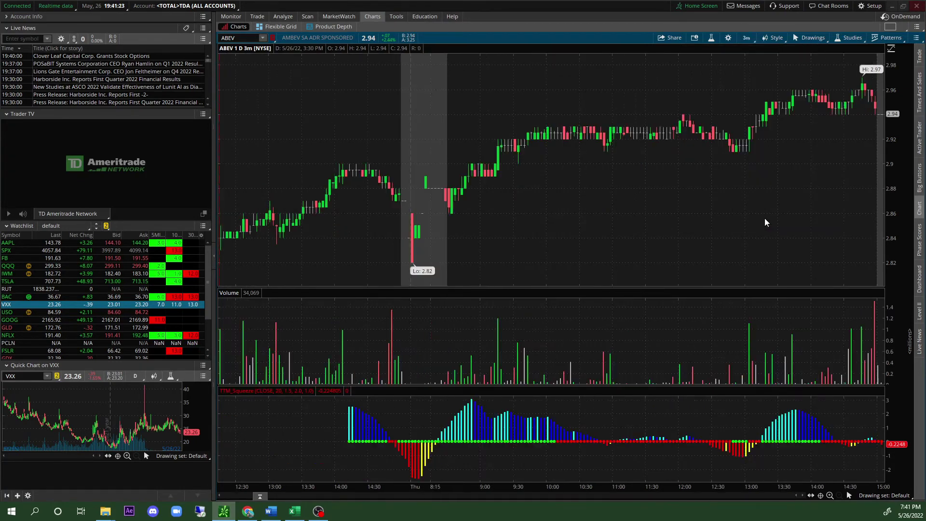
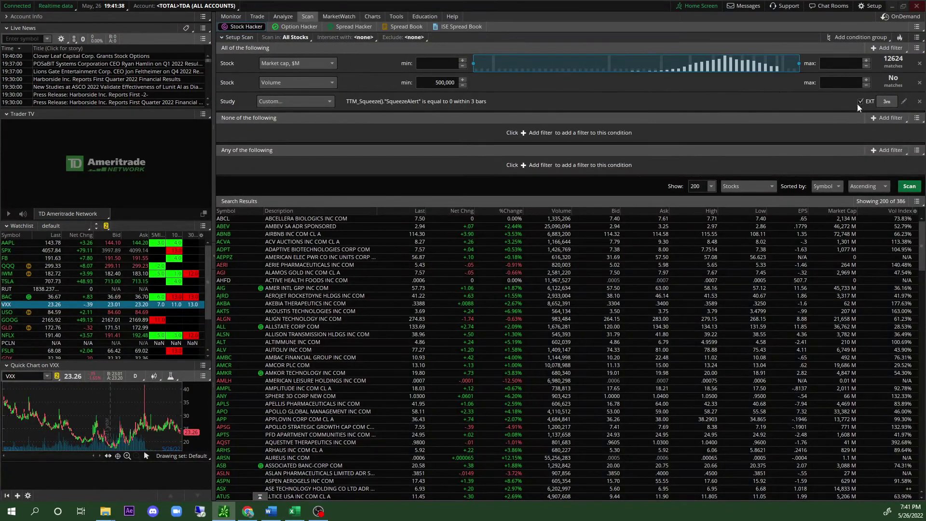
# Change the scan's study filter aggregation to 1 Hour and rerun the scan
pyautogui.click(886, 101)
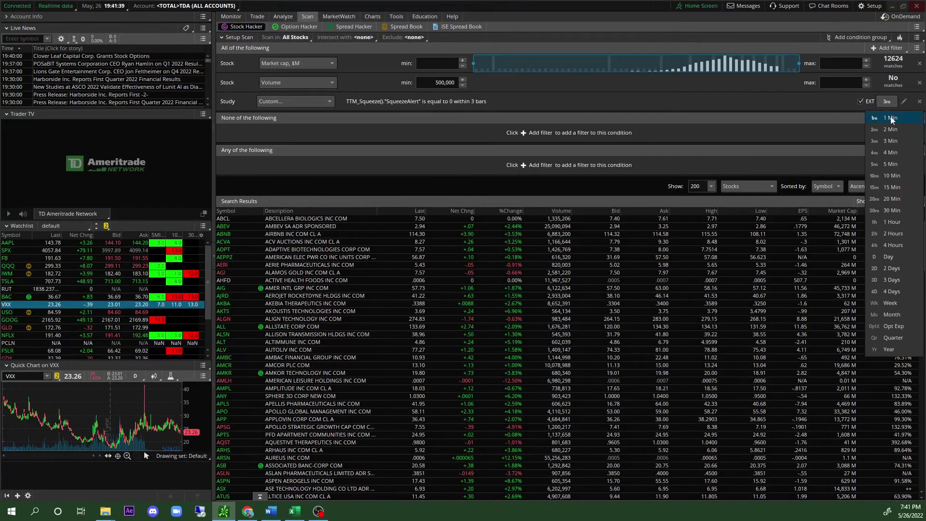
pyautogui.click(903, 221)
pyautogui.click(909, 188)
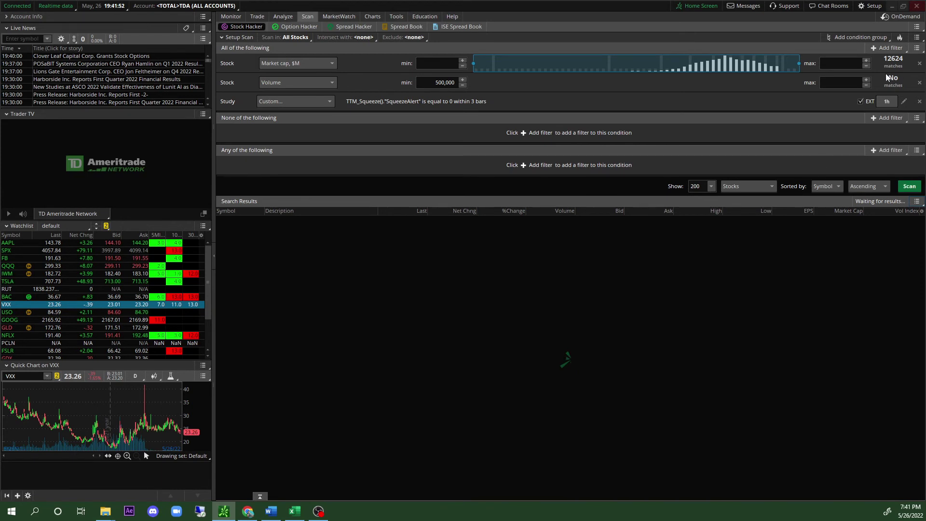
# Rerun the scan with the study filter's aggregation at 10 Min and the number of shown results limited to 50
pyautogui.click(886, 102)
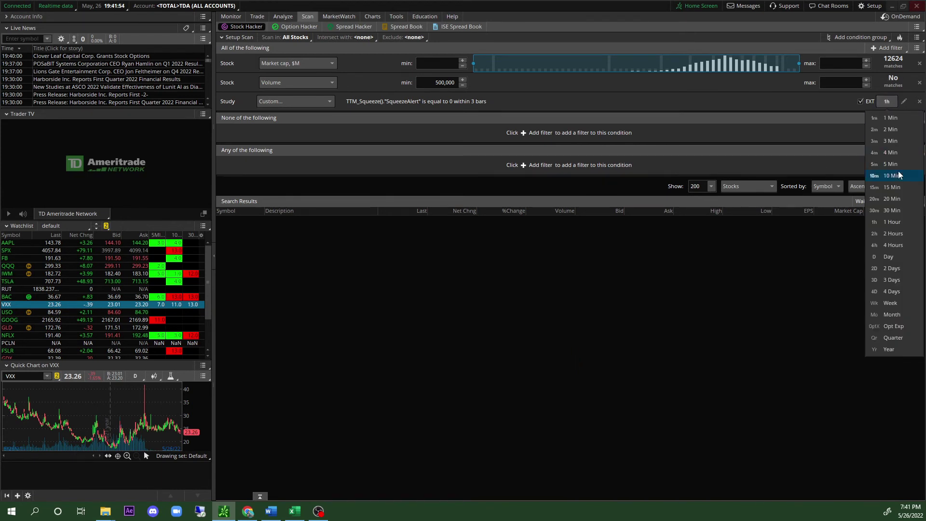
pyautogui.click(897, 176)
pyautogui.click(712, 187)
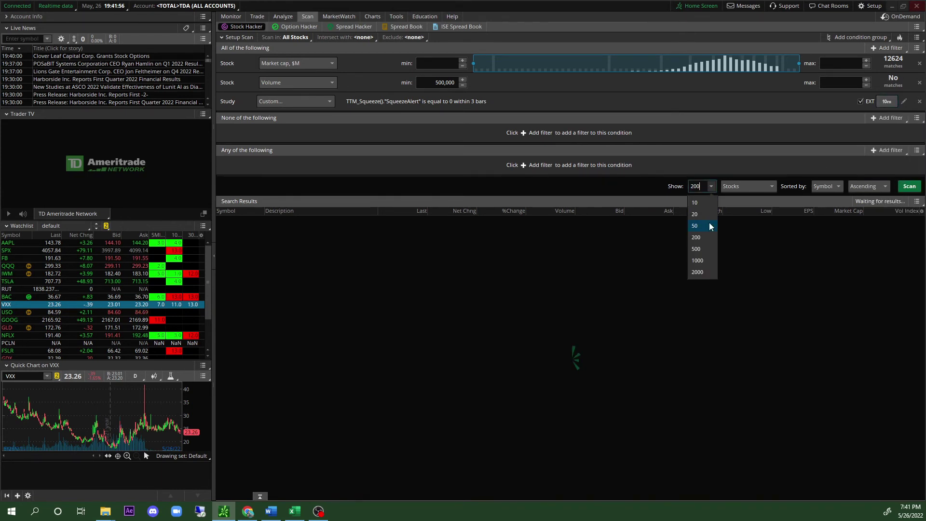
pyautogui.click(705, 227)
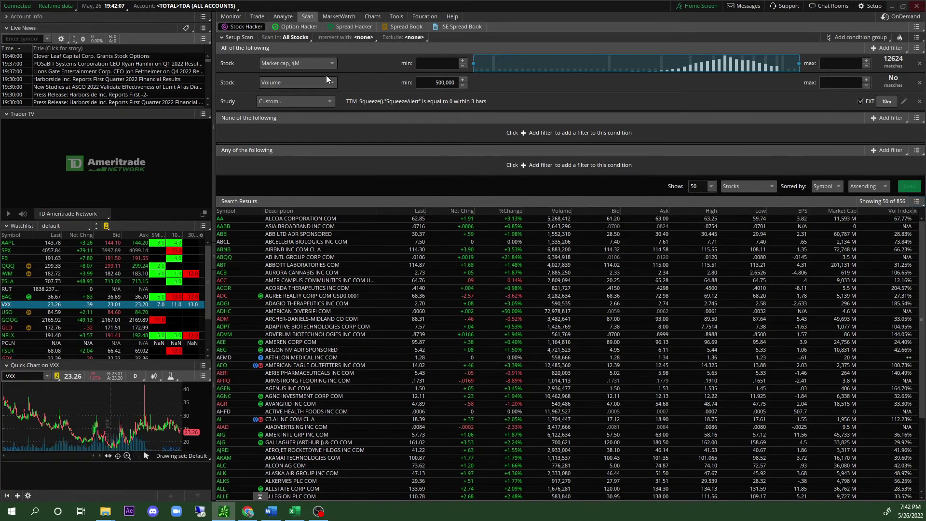
# Load the scanned symbol AA on the chart
pyautogui.click(378, 18)
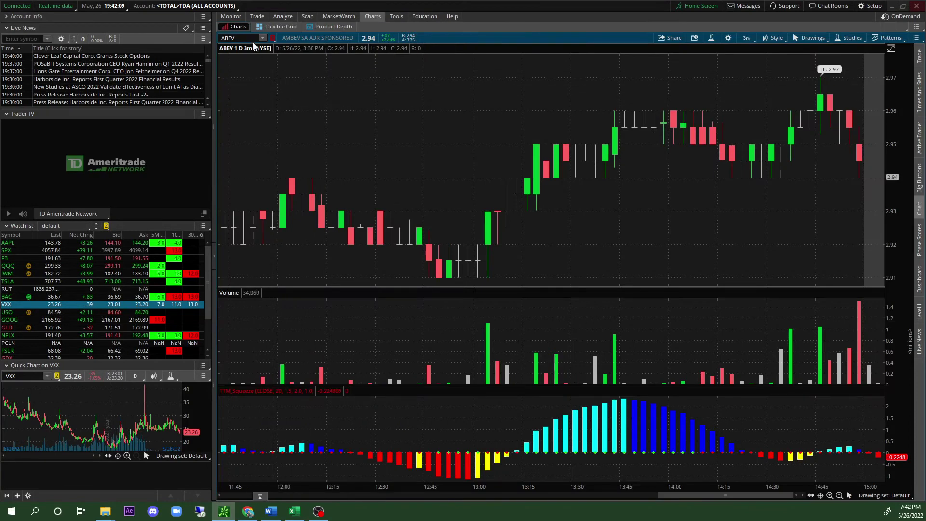
pyautogui.write('AA')
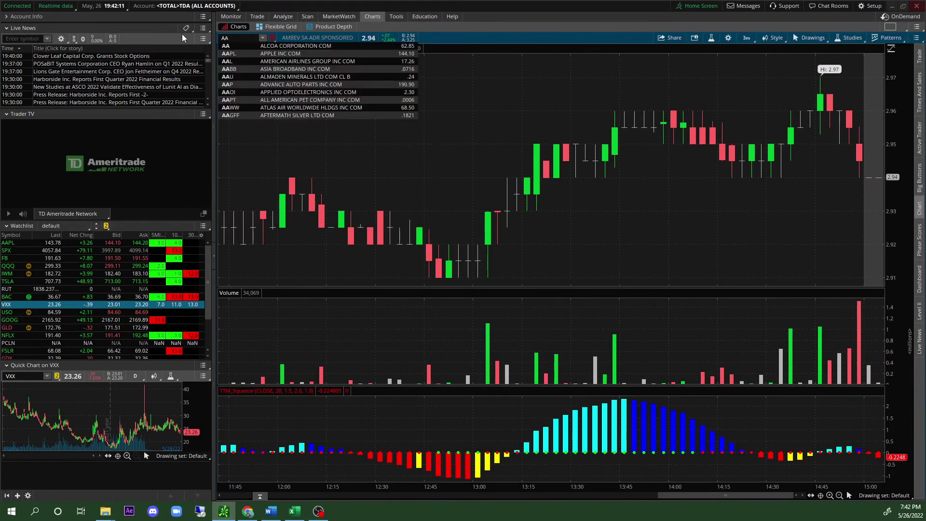
pyautogui.press('Return')
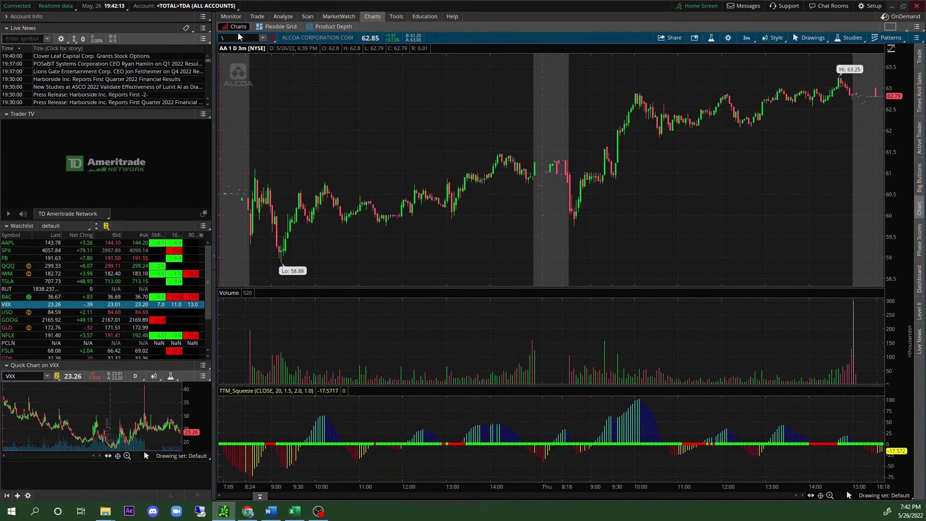
# Check the scan settings and set the AA chart's aggregation period to 10 min to match the study filter
pyautogui.click(303, 17)
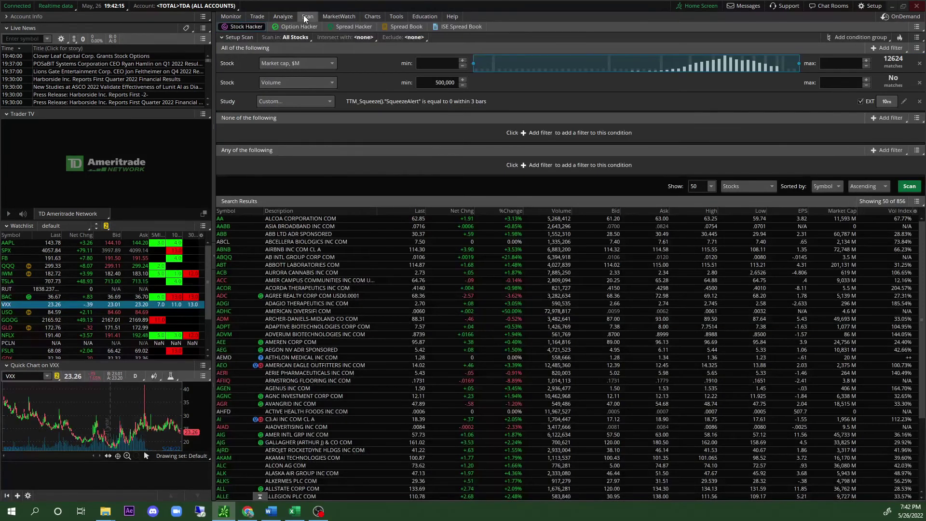
pyautogui.click(372, 16)
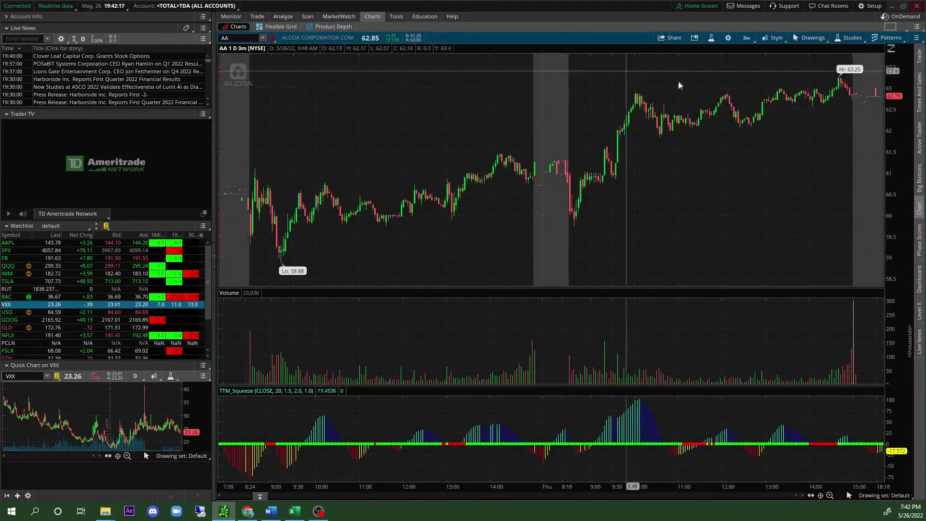
pyautogui.click(754, 39)
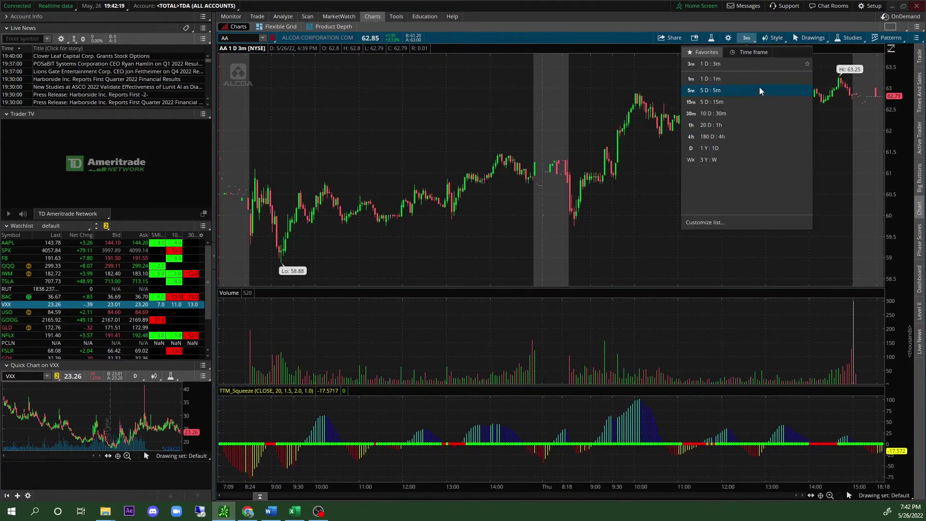
pyautogui.click(755, 52)
pyautogui.click(801, 124)
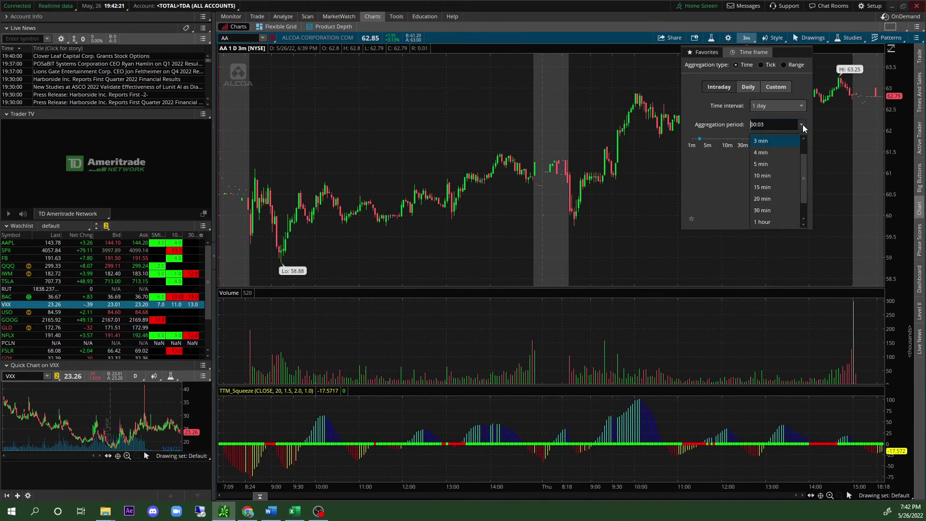
pyautogui.click(772, 175)
pyautogui.click(771, 220)
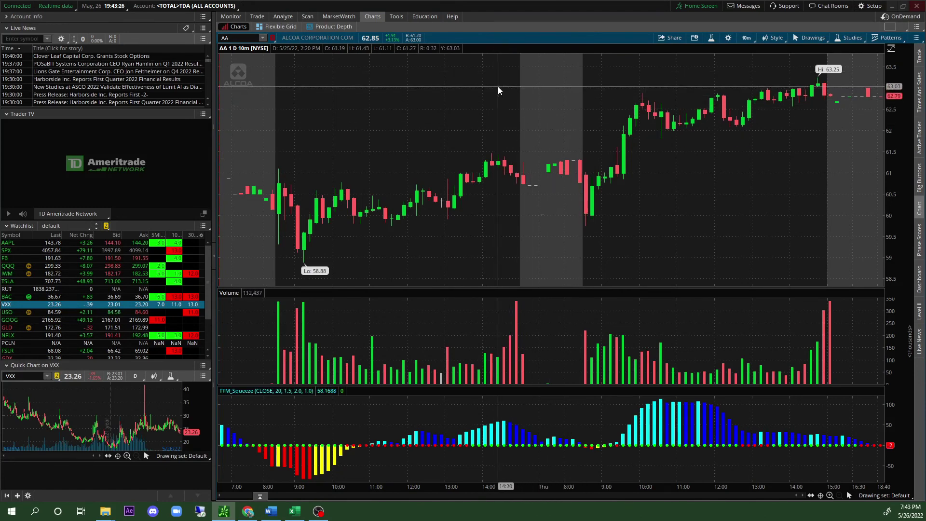
# Switch to Chrome, view the Instagram profile in a maximized window, and minimize the browser
pyautogui.hotkey('alt', 'Tab')
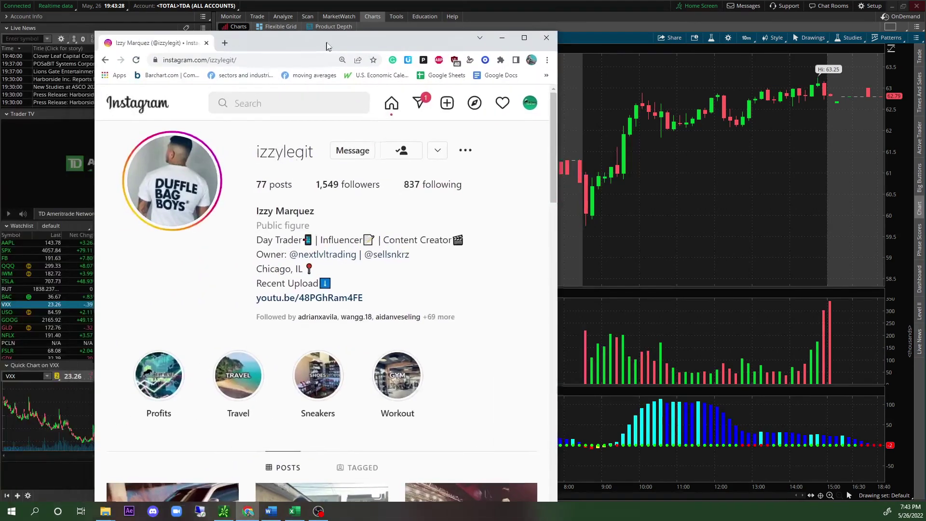
pyautogui.press('super+Up')
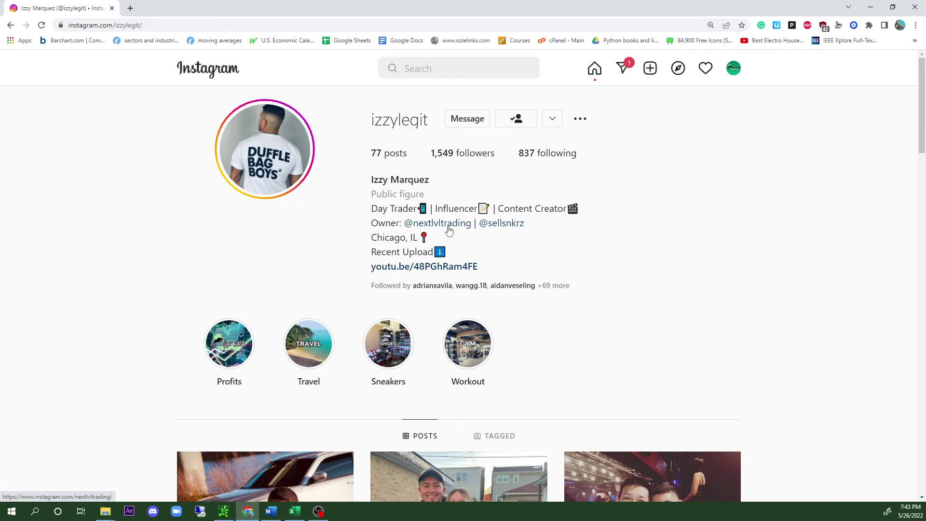
pyautogui.click(871, 7)
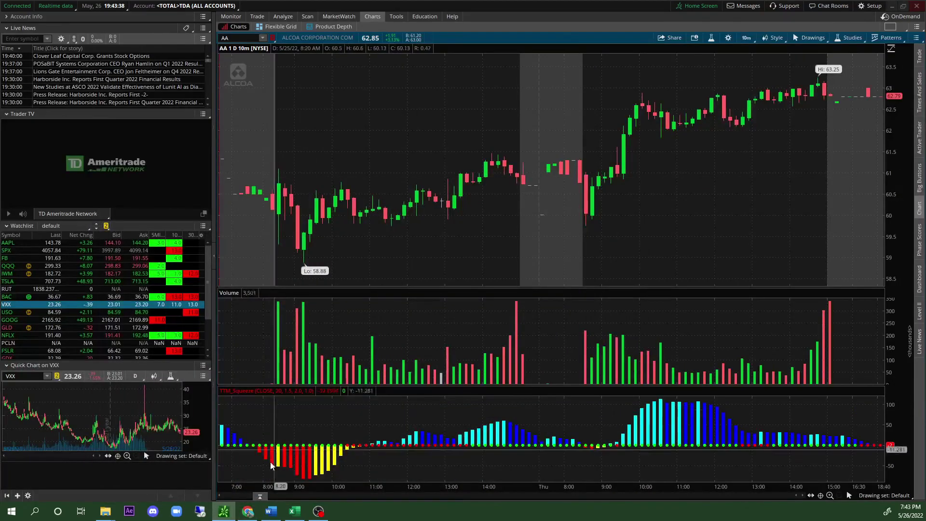
# Switch to Discord, look through the Next Level Trading server's main-chat messages, and return to the Instagram profile in Chrome
pyautogui.click(154, 510)
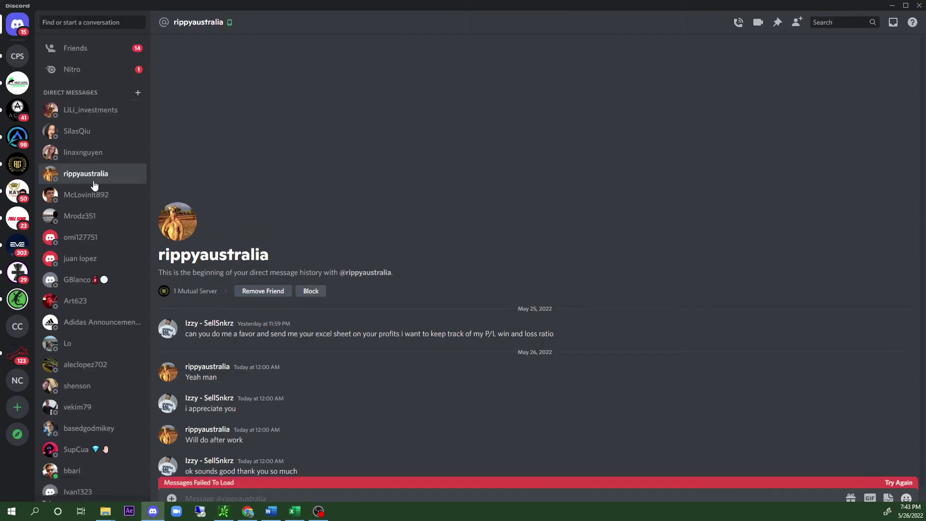
pyautogui.click(18, 83)
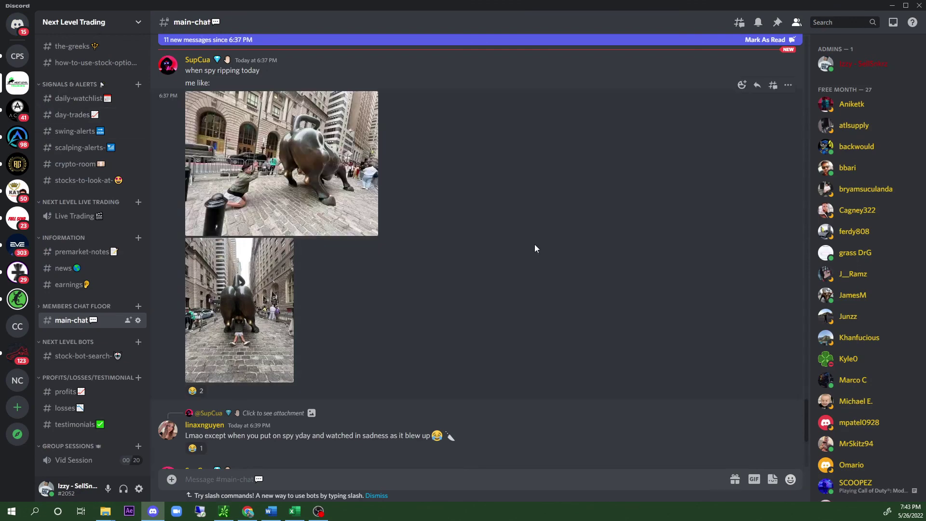
pyautogui.scroll(-5, 606, 313)
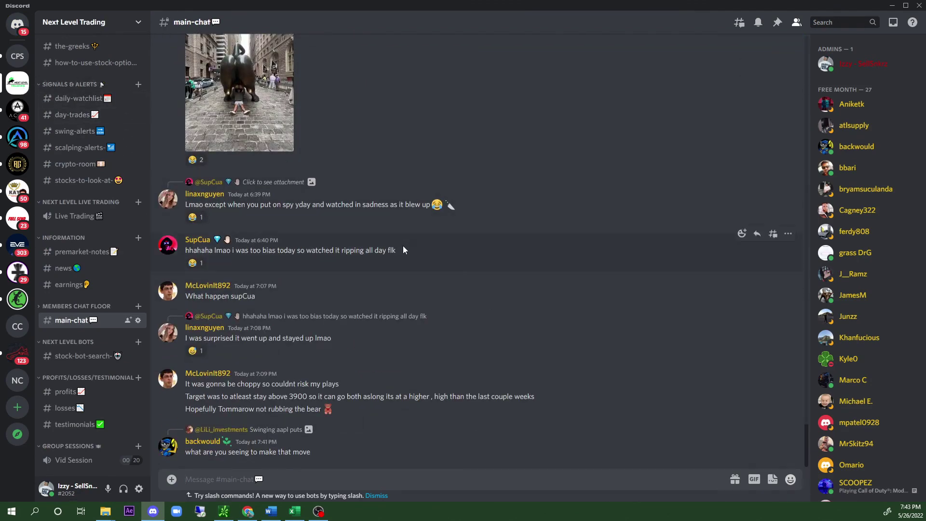
pyautogui.scroll(10, 409, 257)
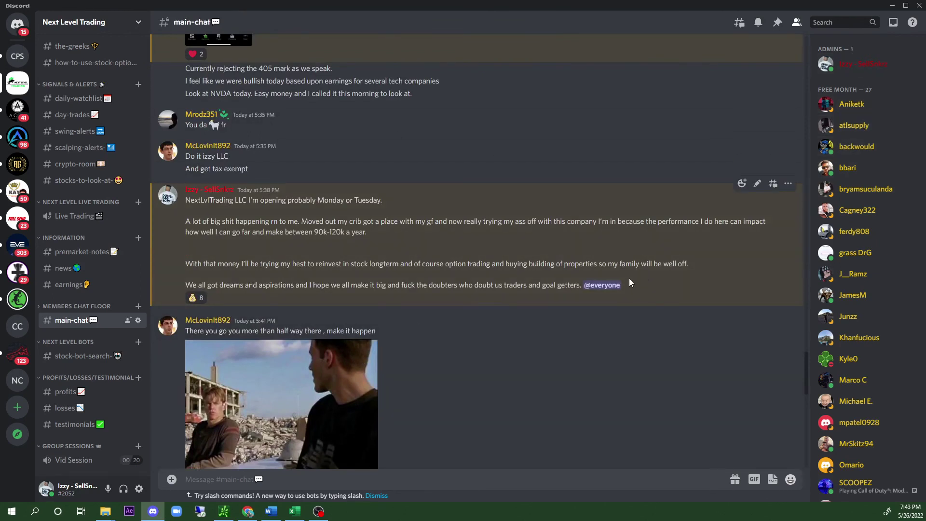
pyautogui.scroll(1, 647, 303)
pyautogui.scroll(4, 658, 312)
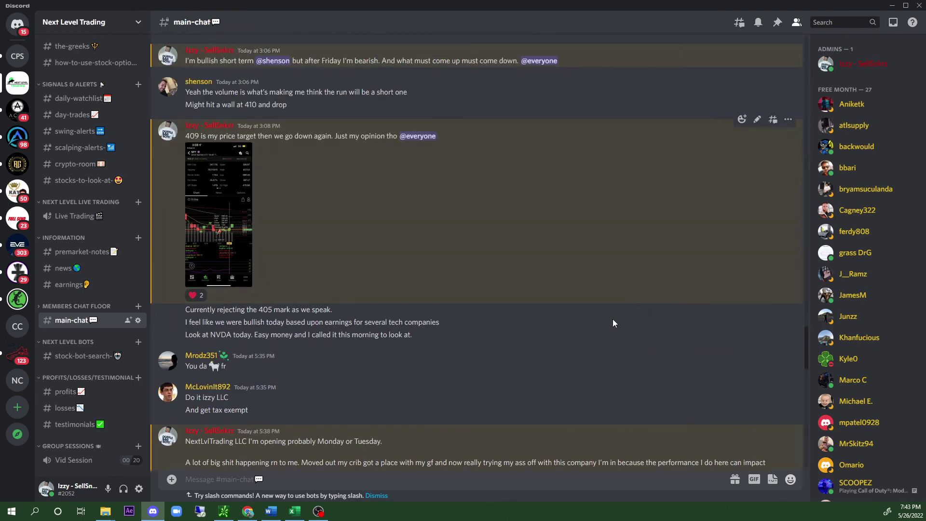
pyautogui.scroll(-8, 648, 345)
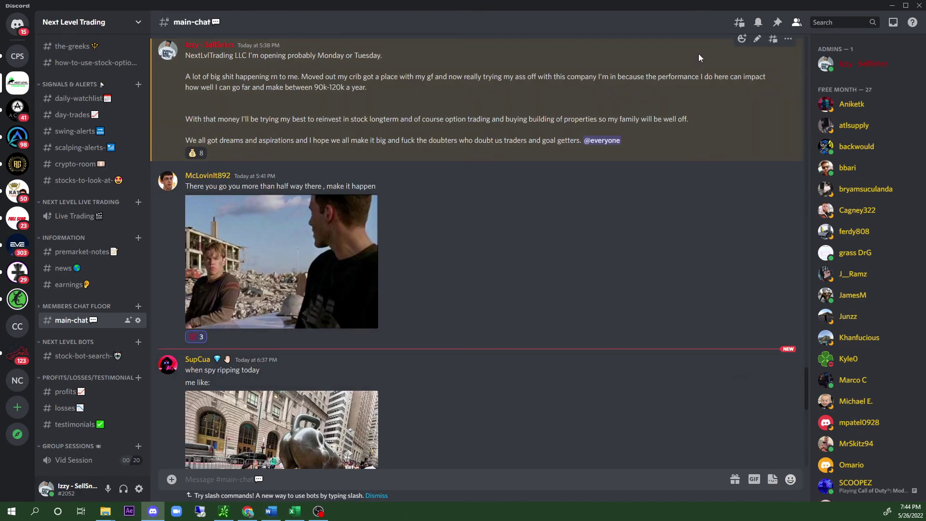
pyautogui.click(243, 512)
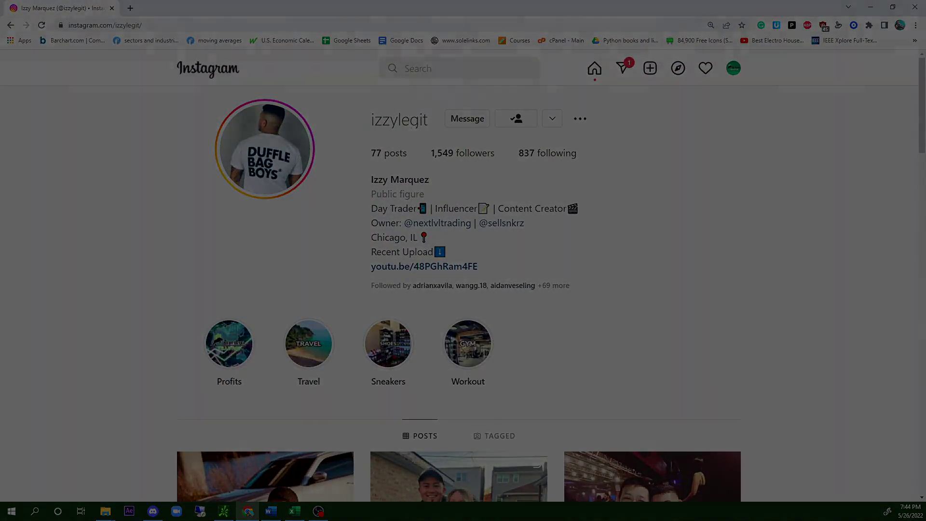